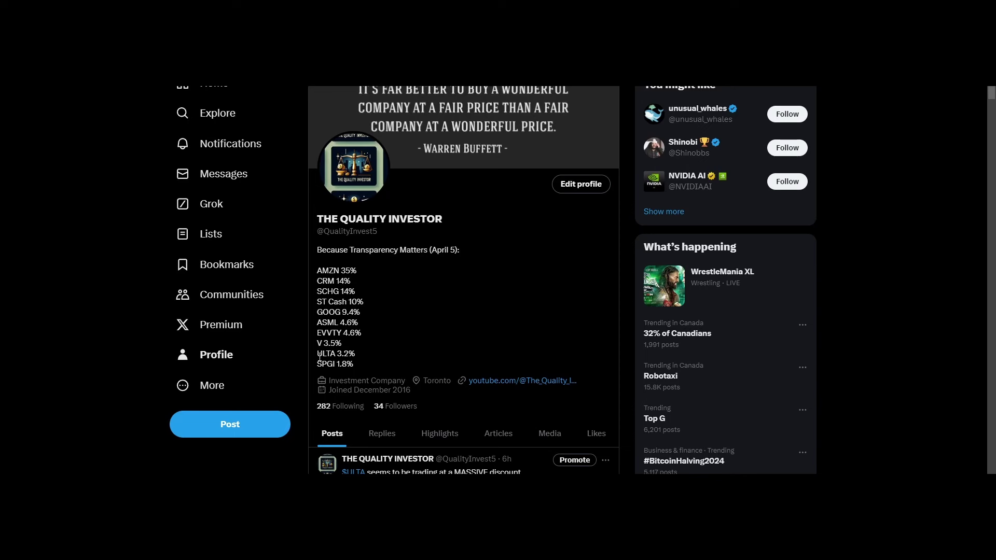
Point out ULTA's 3.2% bio holding, then enlarge the $ULTA post's Investible Universe spreadsheet image.
drag(318, 355, 361, 356)
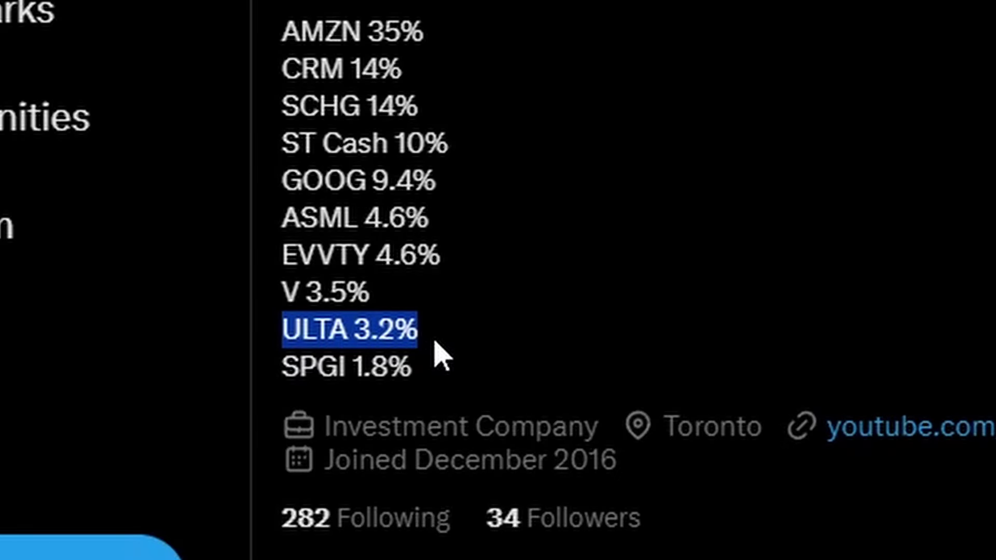
click(632, 331)
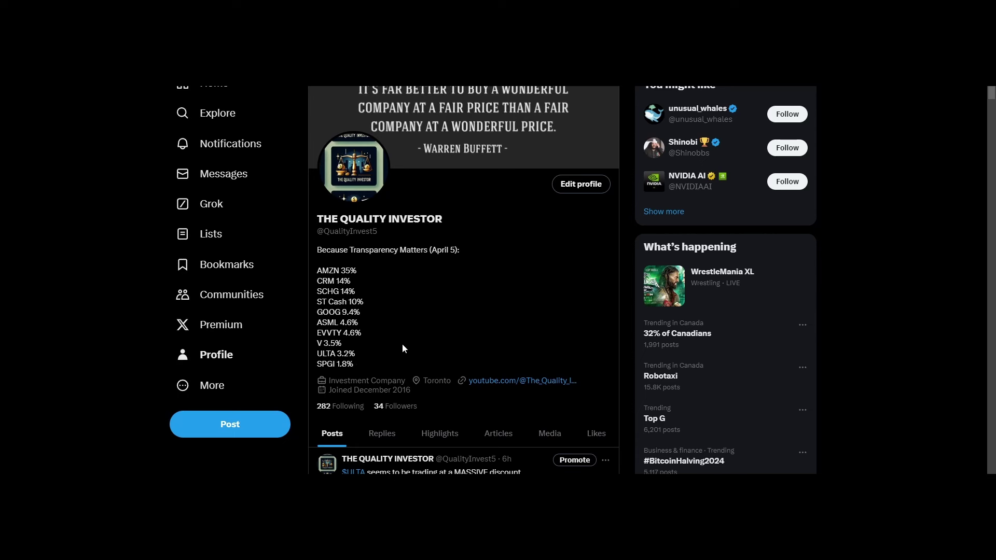
scroll(444, 340, down, 4)
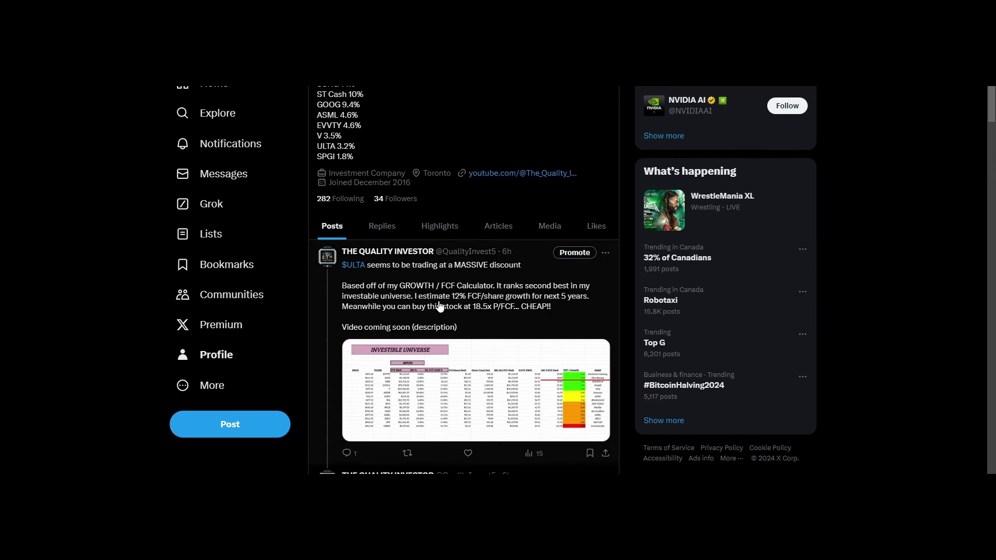
click(440, 307)
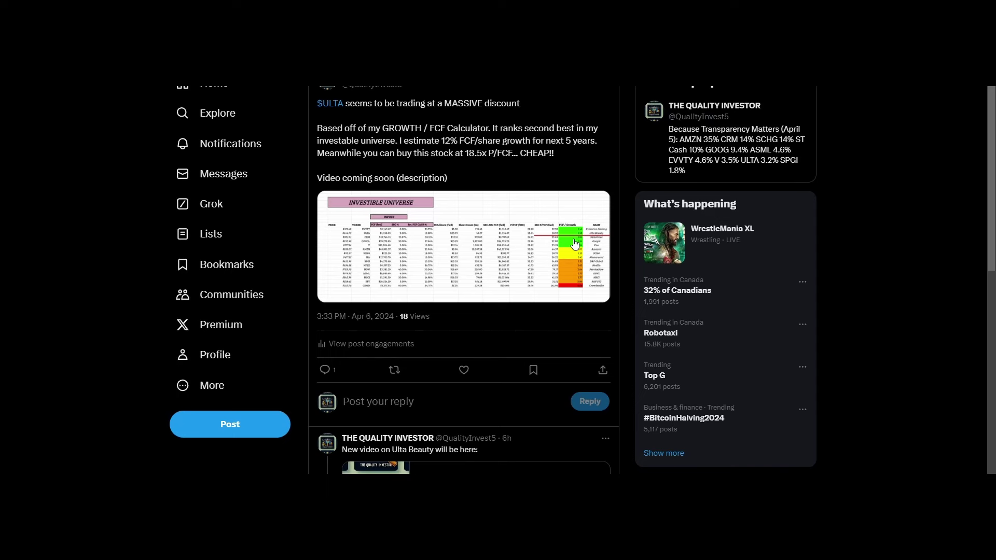
click(527, 248)
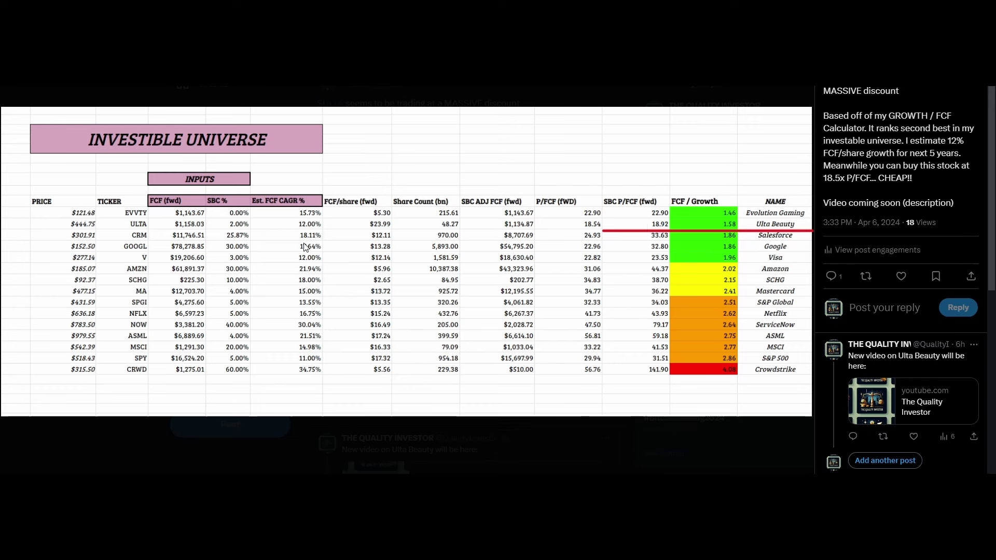
Close the enlarged Investible Universe image in the X photo viewer.
click(683, 441)
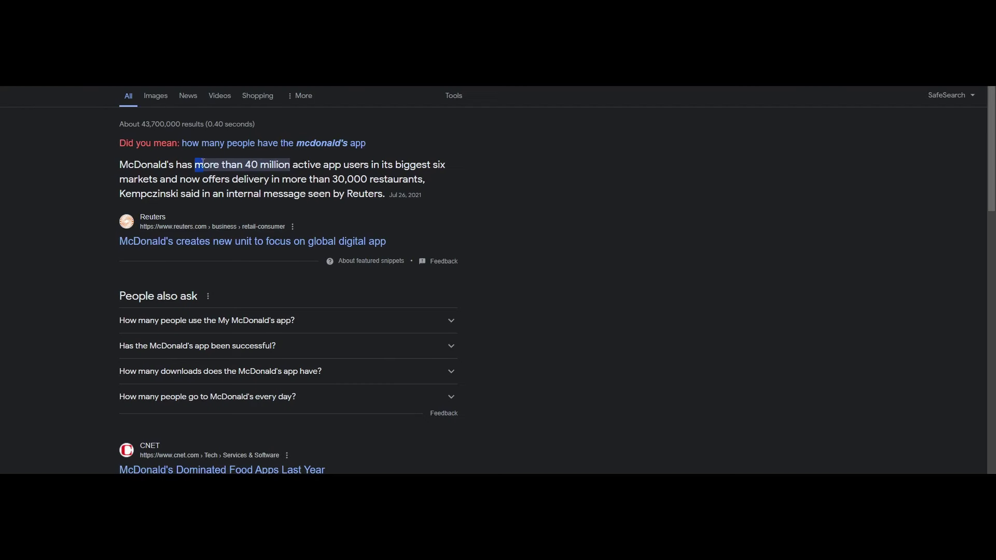
Highlight the snippet's more-than-40-million app users, the 30,000 figure and the delivery phrase.
drag(202, 164, 287, 168)
drag(303, 179, 369, 179)
double_click(347, 179)
triple_click(304, 181)
click(304, 181)
drag(226, 181, 329, 183)
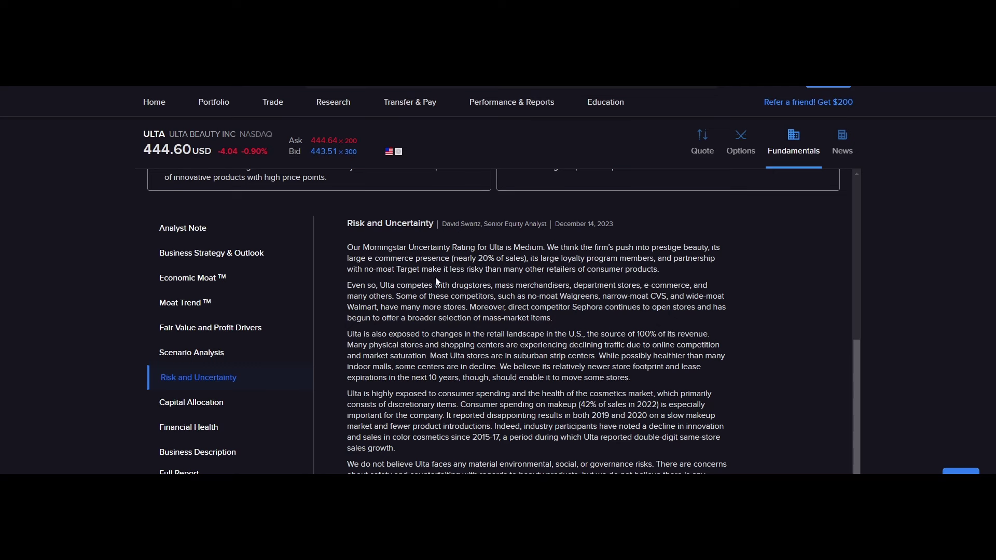
Highlight the Risk and Uncertainty heading, report date, e-commerce sales share and no-moat Target points.
drag(353, 223, 435, 231)
click(436, 233)
drag(563, 227, 612, 226)
drag(348, 248, 708, 252)
click(537, 251)
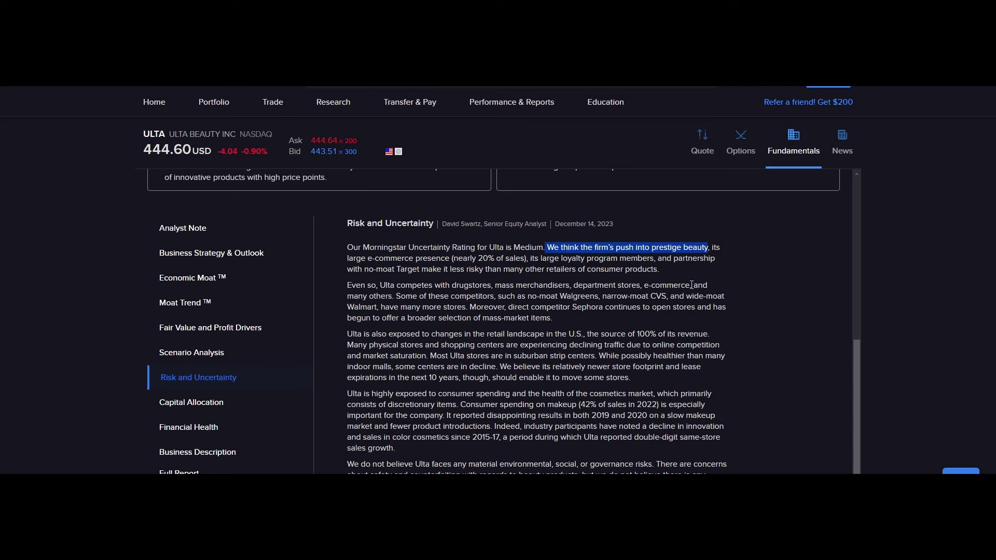
drag(362, 259, 656, 259)
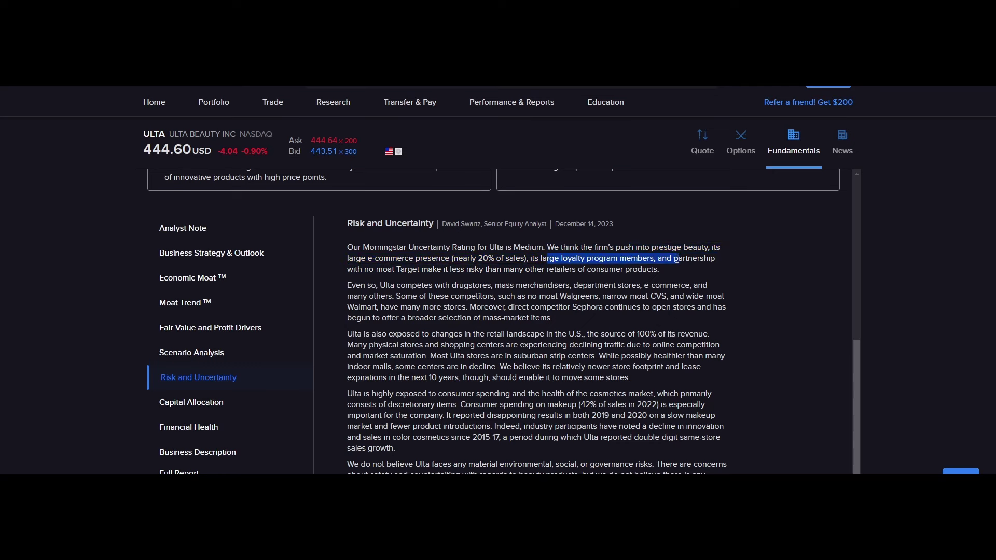
click(383, 281)
drag(377, 269, 590, 271)
click(630, 389)
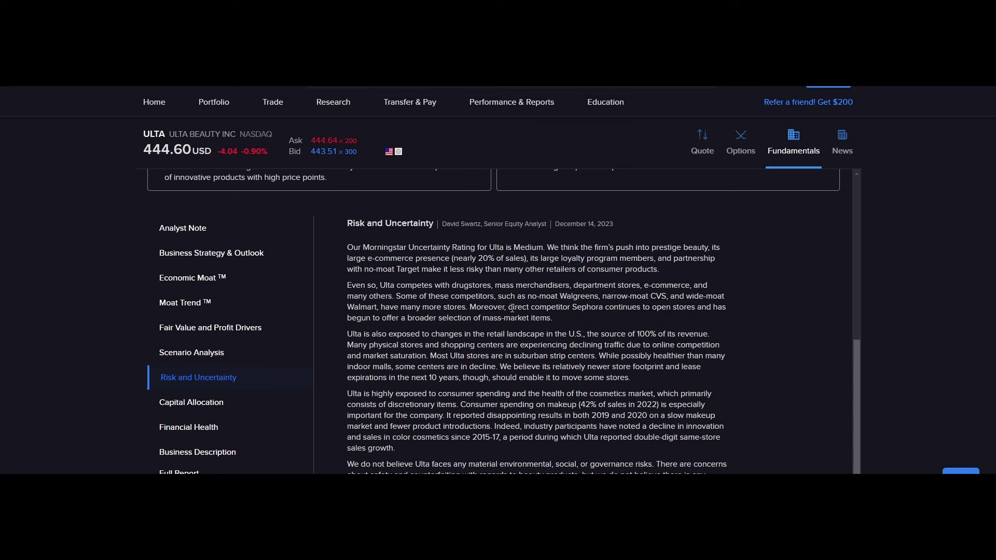
drag(347, 334, 451, 344)
click(452, 344)
drag(347, 345, 429, 355)
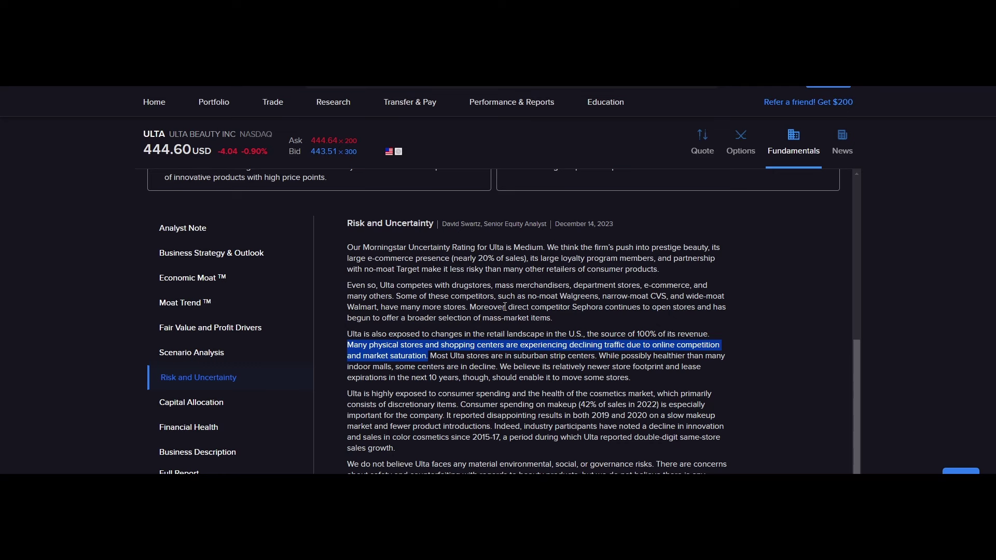
click(483, 248)
drag(478, 258, 519, 258)
click(590, 318)
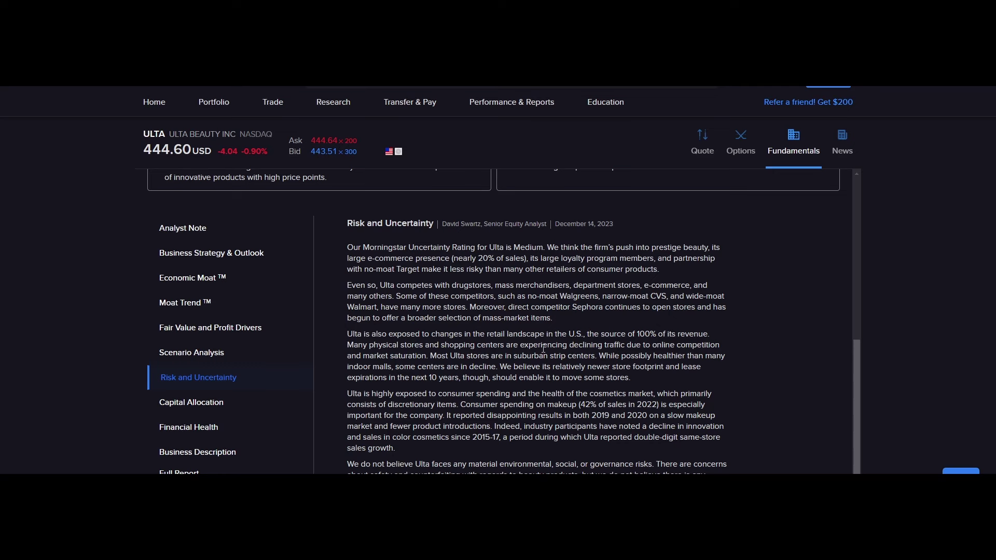
drag(601, 355, 694, 356)
drag(371, 366, 591, 370)
click(688, 372)
drag(518, 378, 591, 378)
click(634, 382)
drag(379, 404, 457, 410)
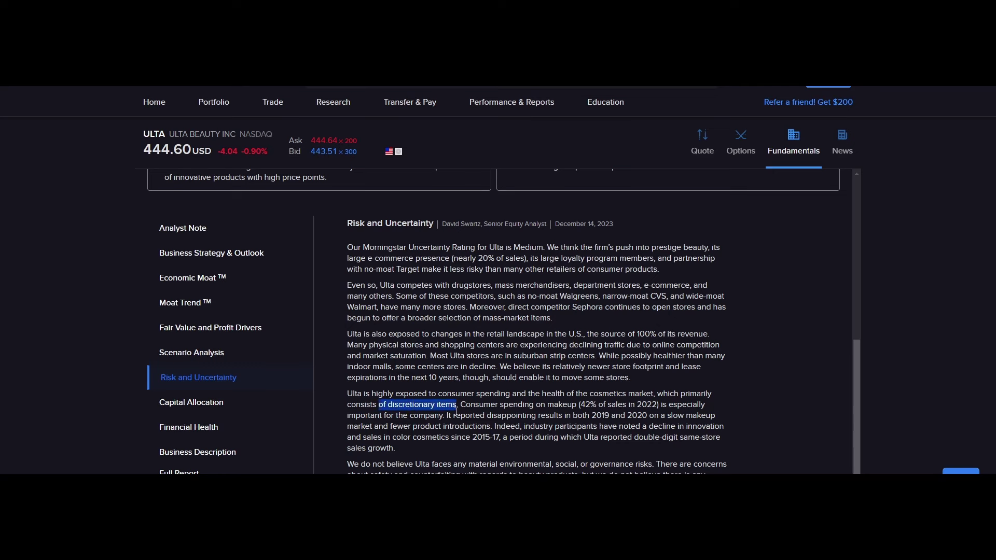
click(456, 411)
drag(465, 406, 596, 406)
click(607, 406)
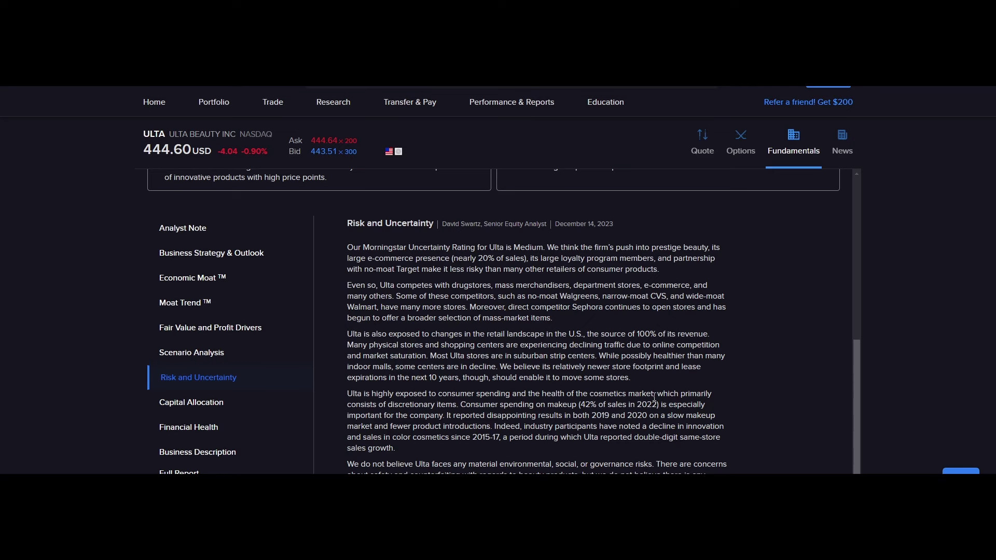
Highlight the consumer spending exposure passage, then the line saying Ulta faces no ESG risks.
drag(566, 394, 545, 406)
click(688, 472)
drag(377, 393, 669, 388)
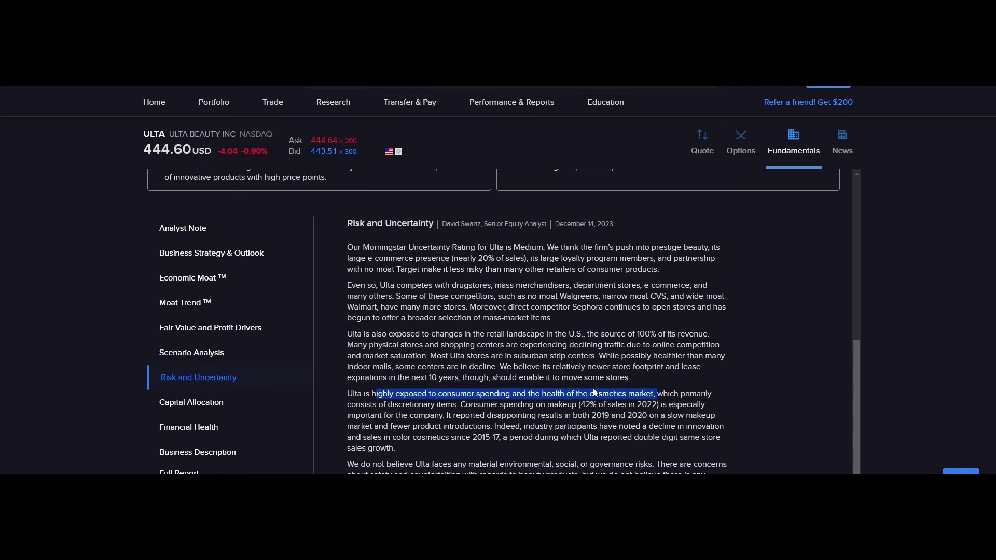
click(484, 438)
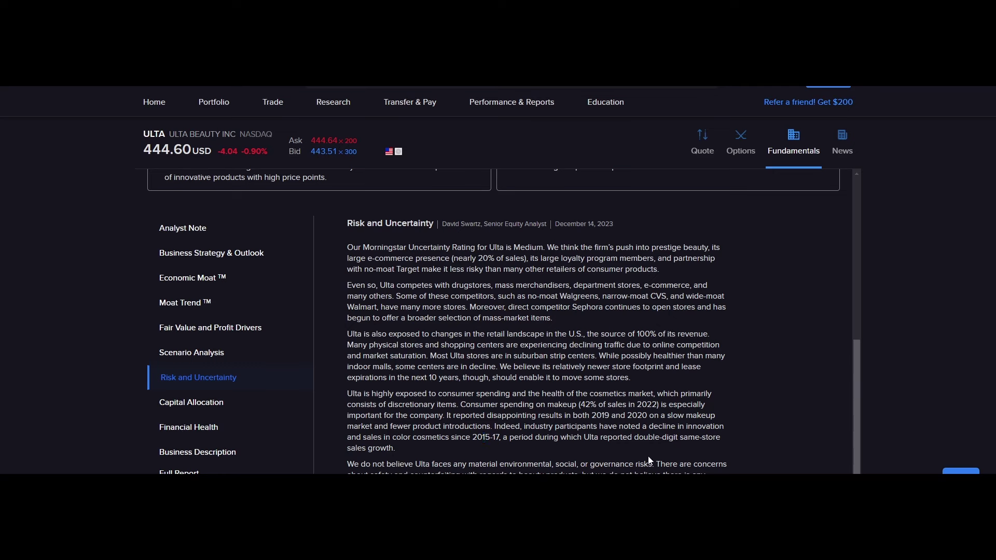
drag(349, 460, 708, 473)
click(708, 473)
triple_click(357, 467)
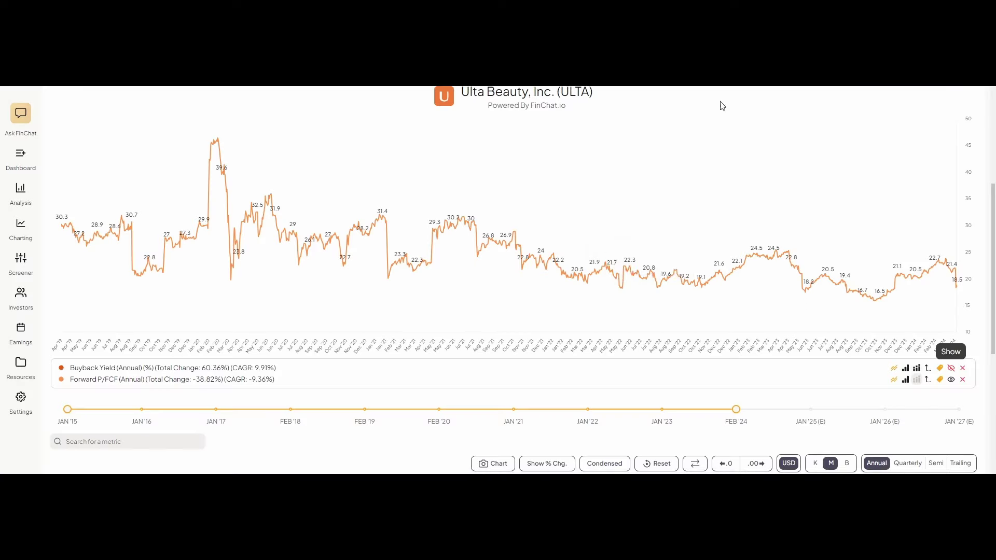
Scroll to Ulta's FinChat summary and highlight the forward P/FCF value 18.54.
scroll(747, 378, up, 10)
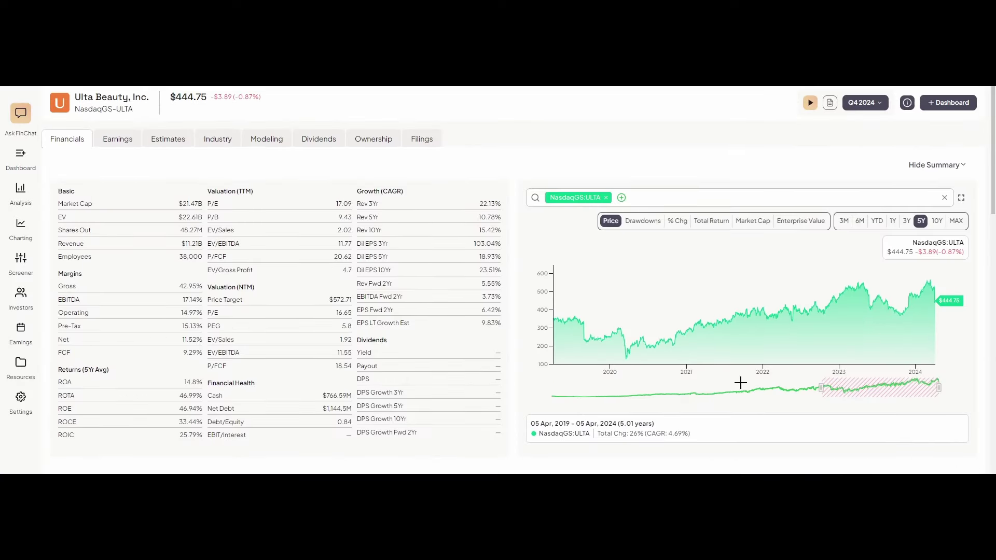
mouse_move(741, 379)
drag(335, 366, 350, 366)
click(343, 366)
drag(334, 366, 355, 370)
click(348, 390)
scroll(366, 370, down, 2)
scroll(366, 370, down, 5)
scroll(852, 297, down, 2)
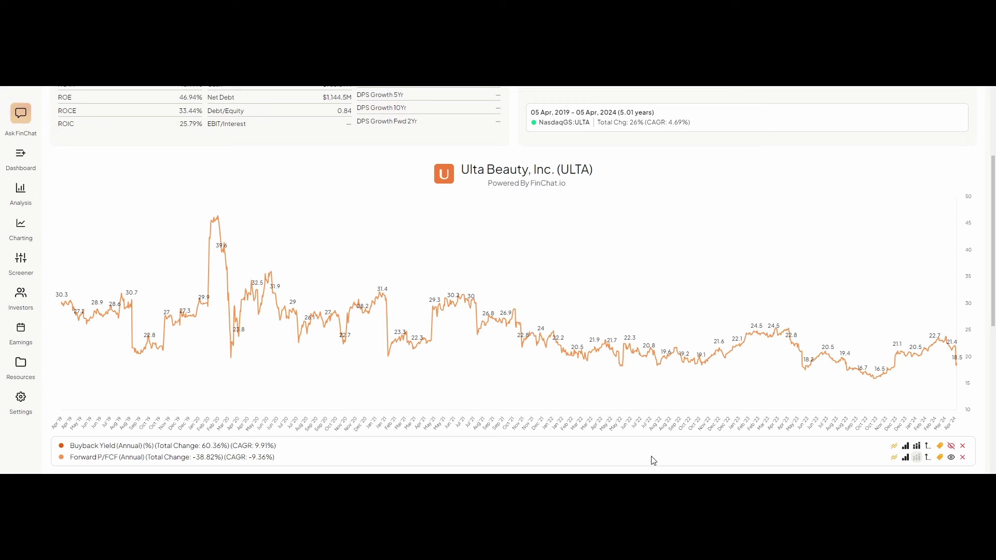
scroll(617, 441, up, 4)
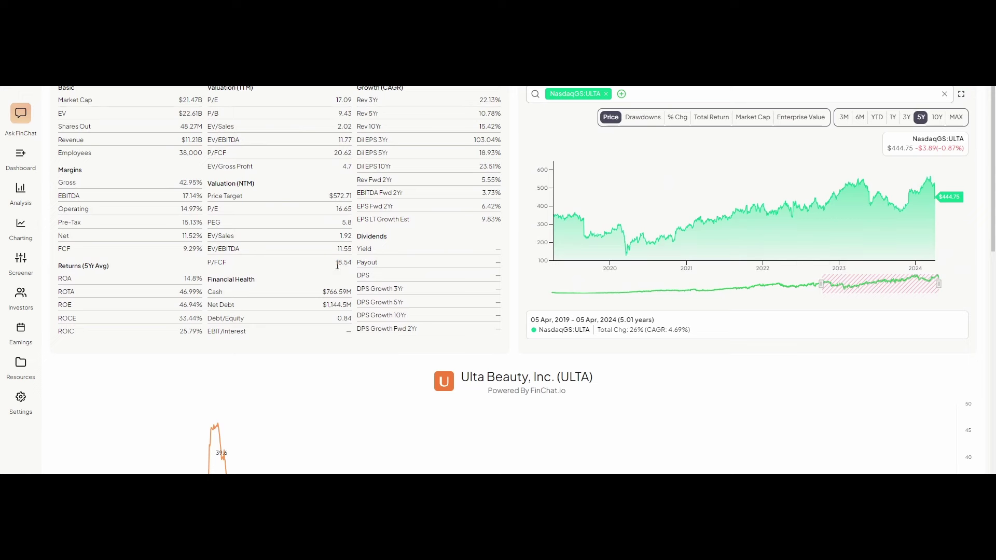
scroll(341, 290, up, 2)
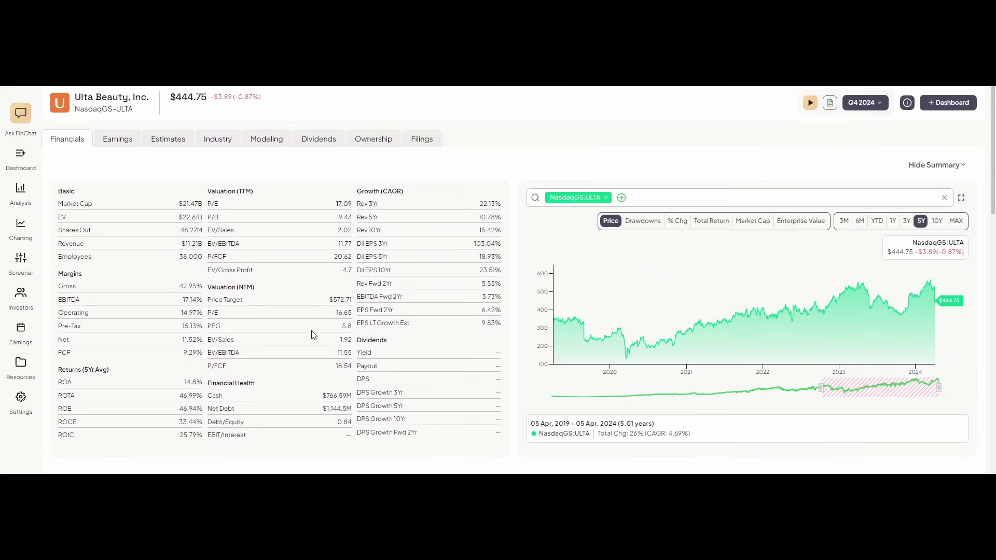
drag(59, 286, 182, 330)
click(183, 337)
scroll(210, 372, down, 1)
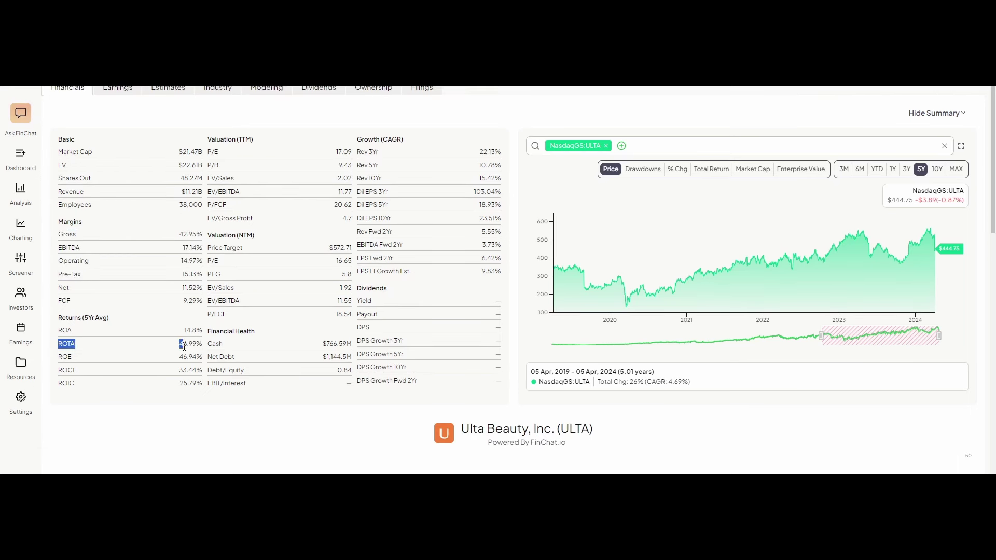
drag(62, 370, 193, 370)
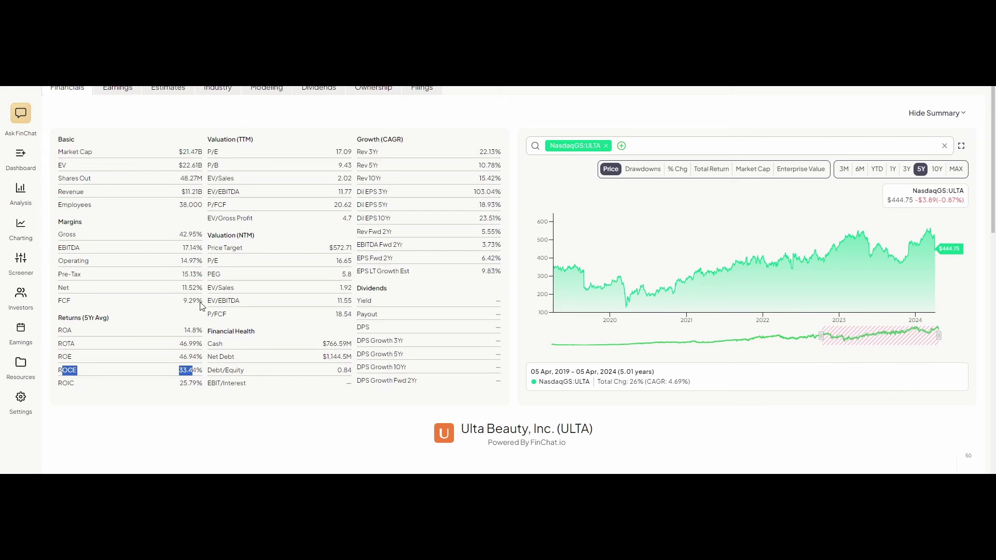
scroll(178, 396, down, 3)
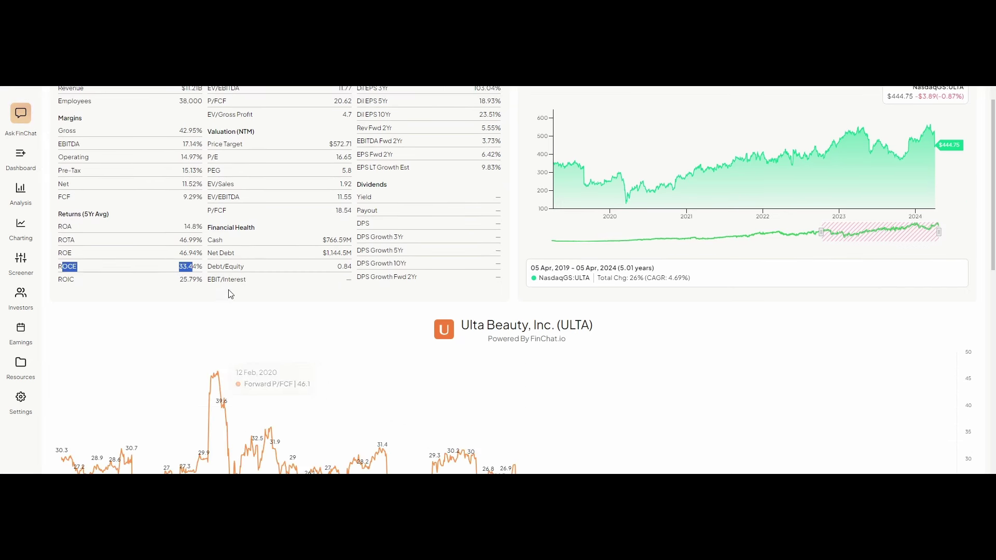
drag(183, 280, 188, 283)
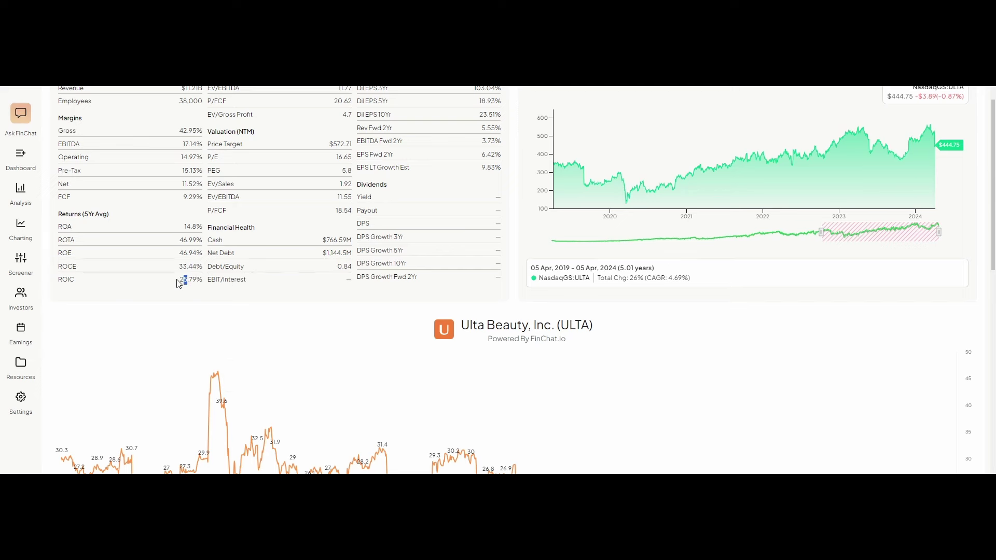
scroll(466, 311, down, 2)
scroll(773, 356, up, 5)
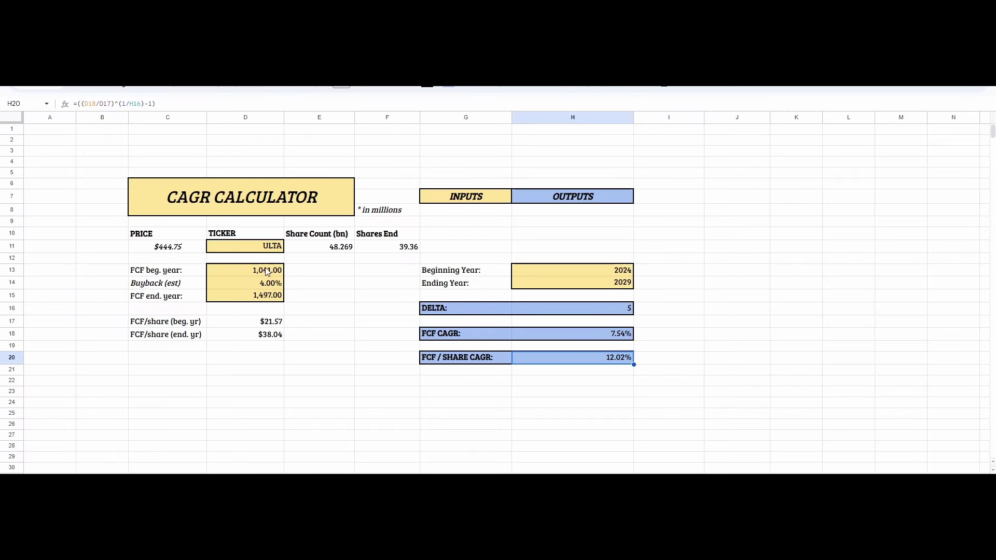
Check the beginning-year FCF input of 1,041 and the cells along row 16.
click(267, 270)
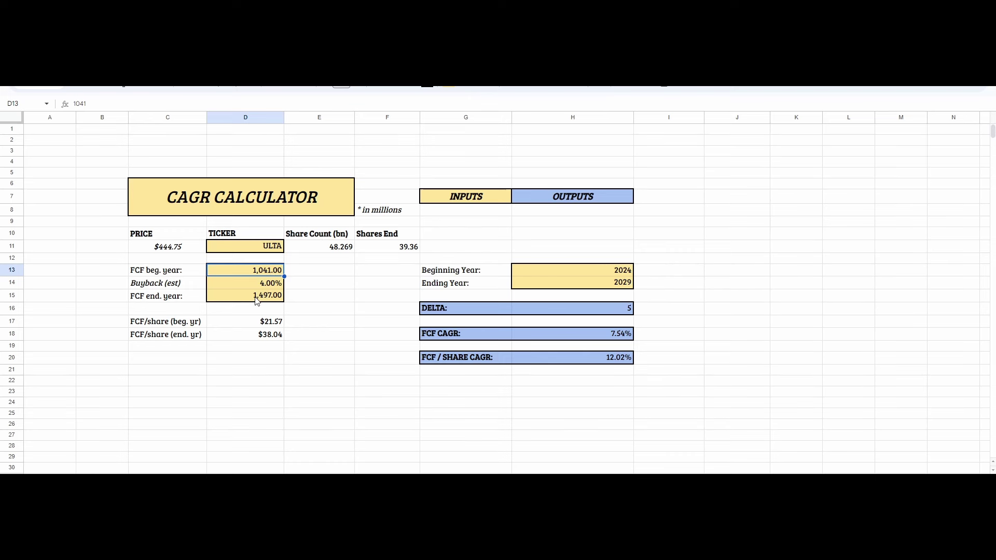
click(313, 300)
click(246, 308)
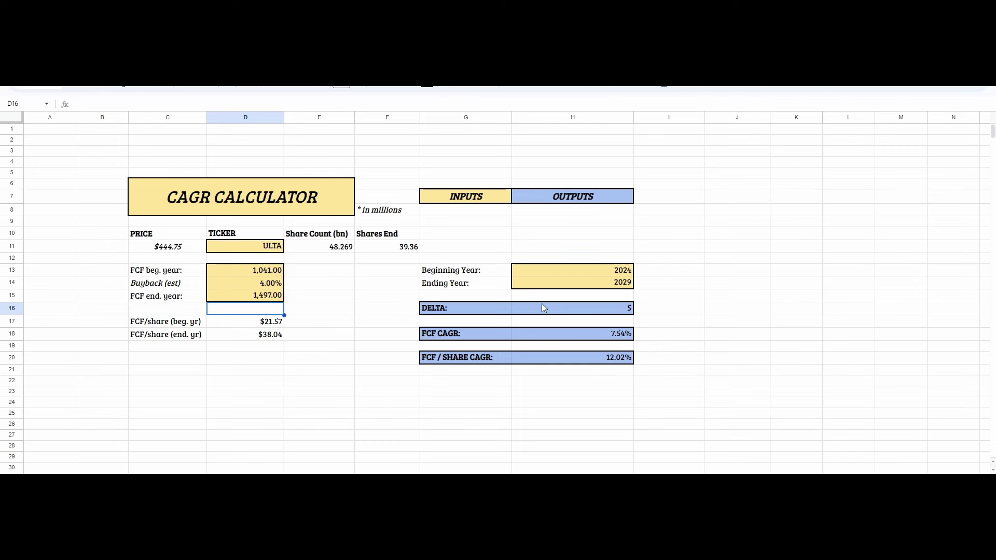
key(Right)
key(Right)
Re-enter ULTA as the ticker in cell D11 so the calculator recalculates.
click(238, 251)
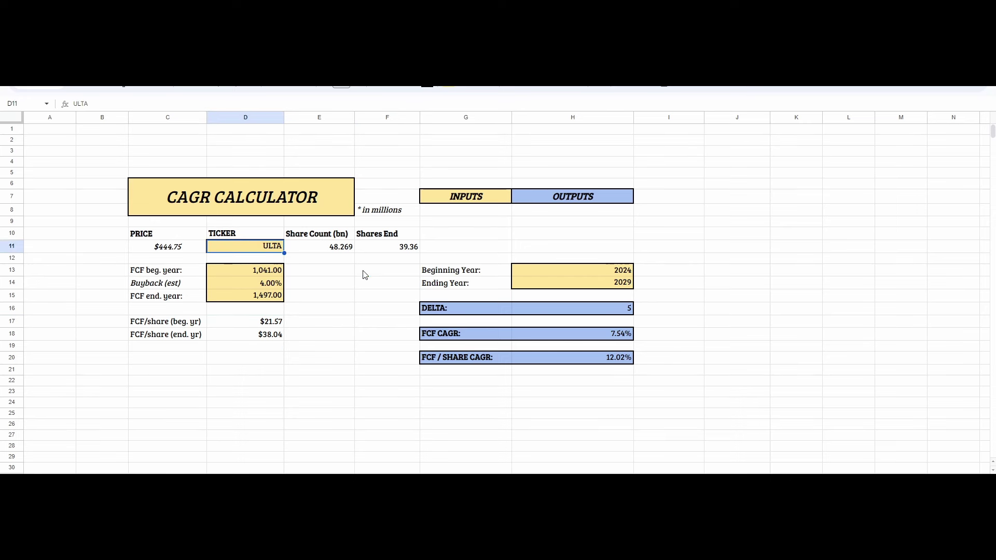
key(Delete)
key(ctrl+z)
key(BackSpace)
text(UL)
key(BackSpace)
key(BackSpace)
text(ULTA)
key(Return)
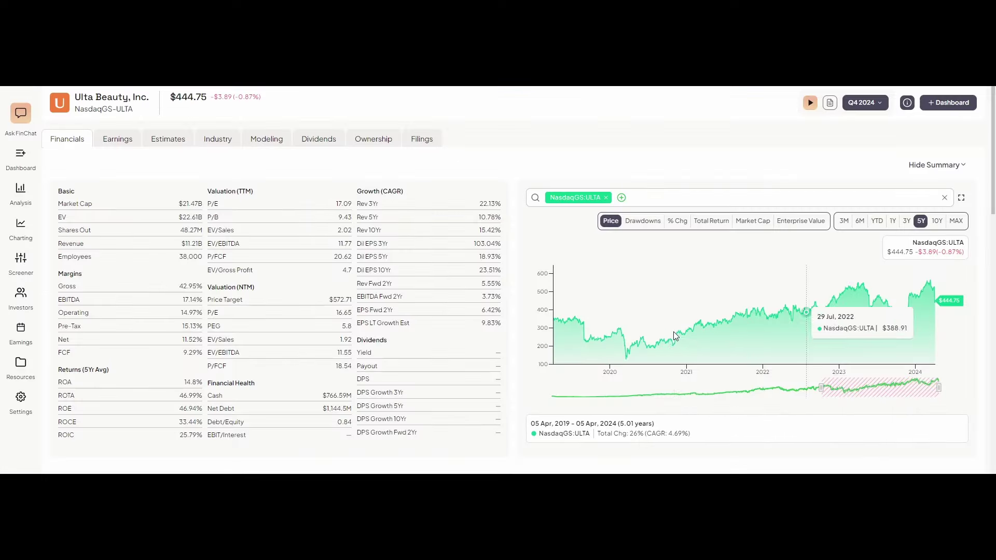
Hide the Forward P/FCF series and select 'Yield' in the Buyback Yield legend label.
scroll(675, 336, down, 10)
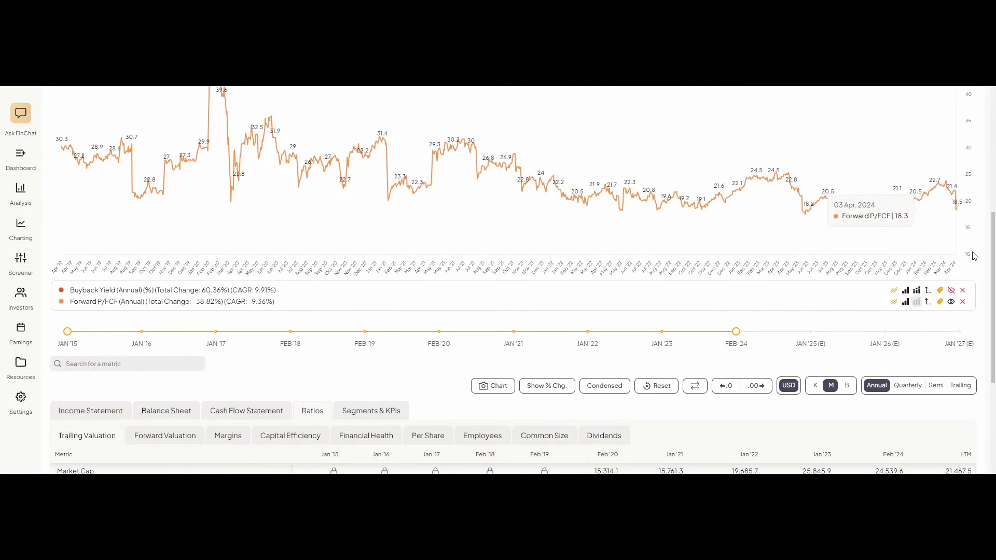
scroll(564, 381, up, 2)
scroll(564, 380, up, 3)
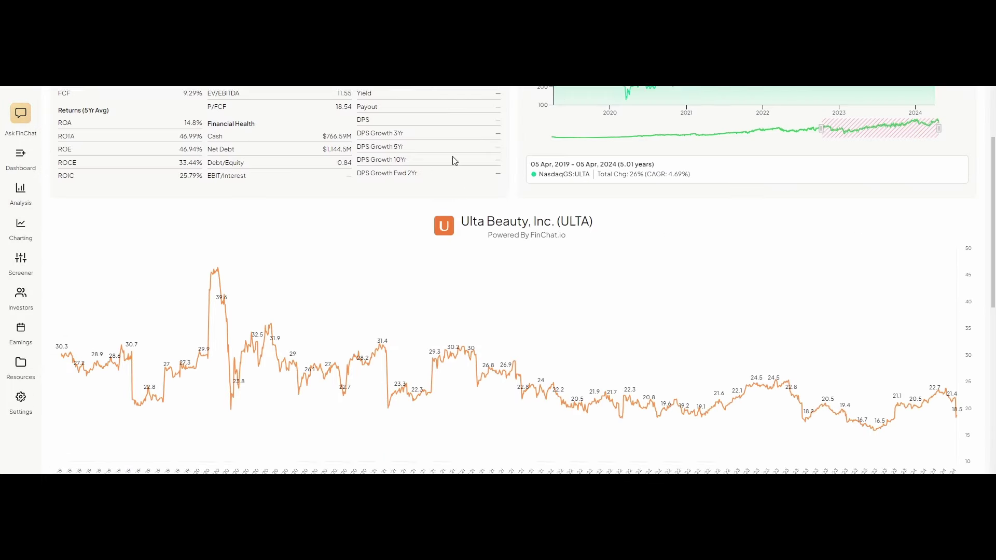
scroll(612, 291, down, 2)
click(951, 405)
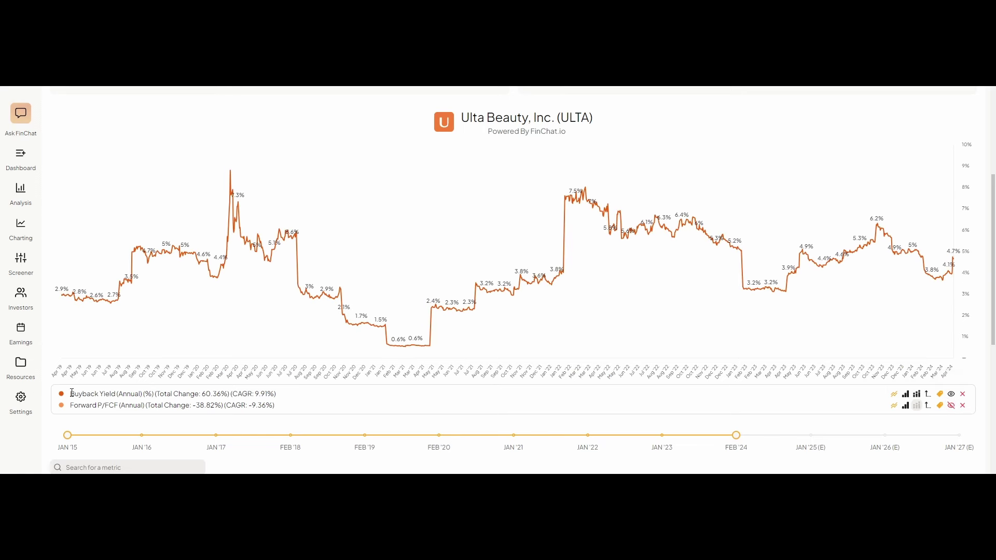
double_click(108, 394)
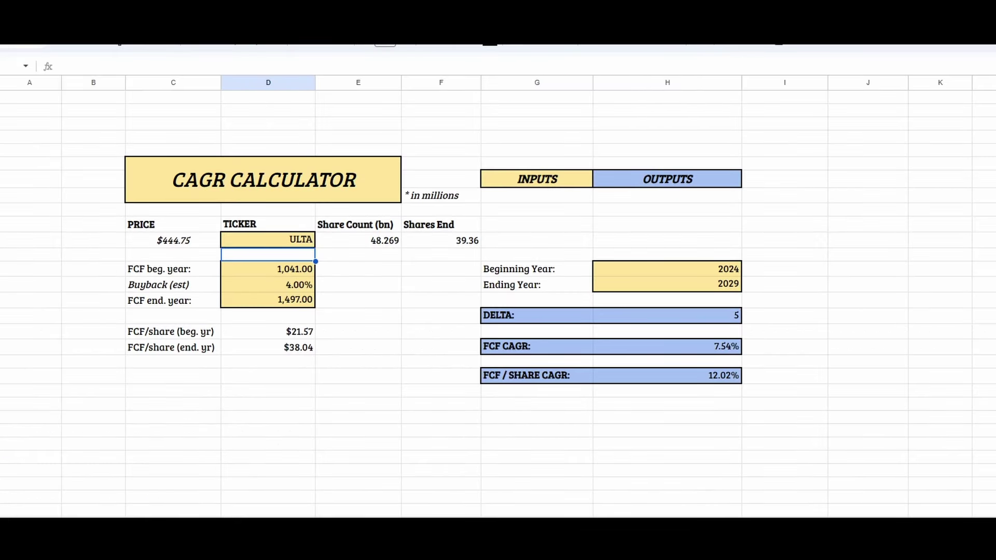
Inspect the FCF inputs 1,041.00 and end-year value, then reveal the 7.54% CAGR formula.
click(161, 269)
click(280, 269)
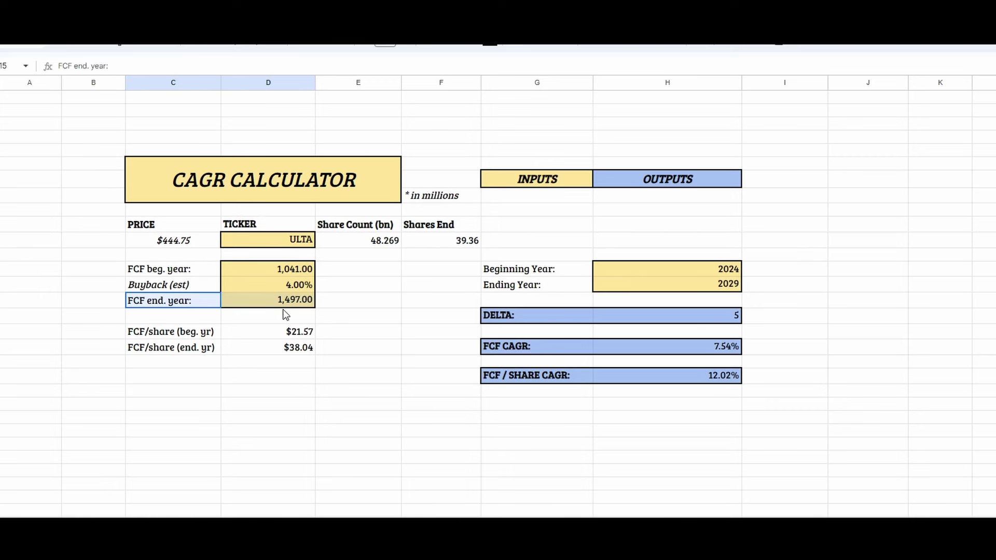
drag(286, 315, 295, 304)
click(433, 317)
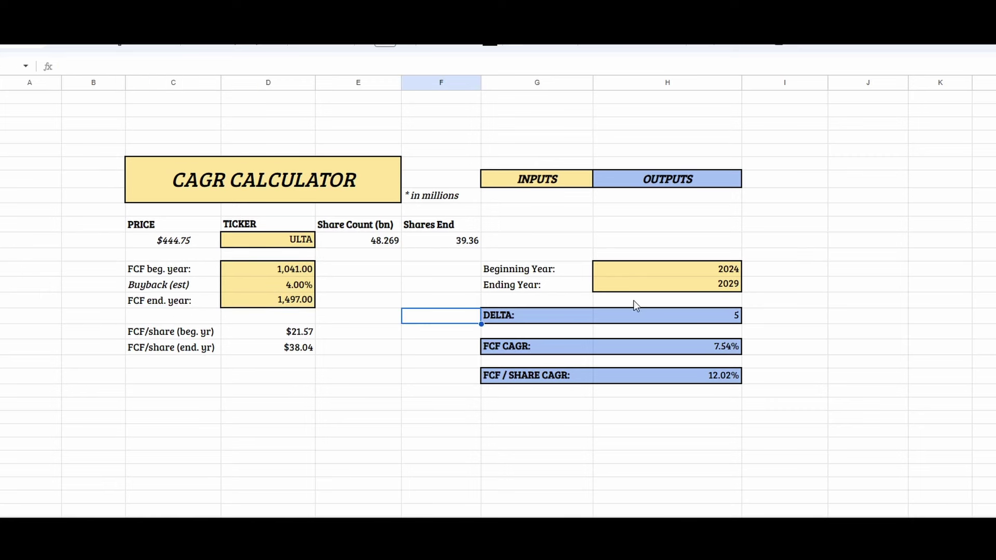
click(721, 351)
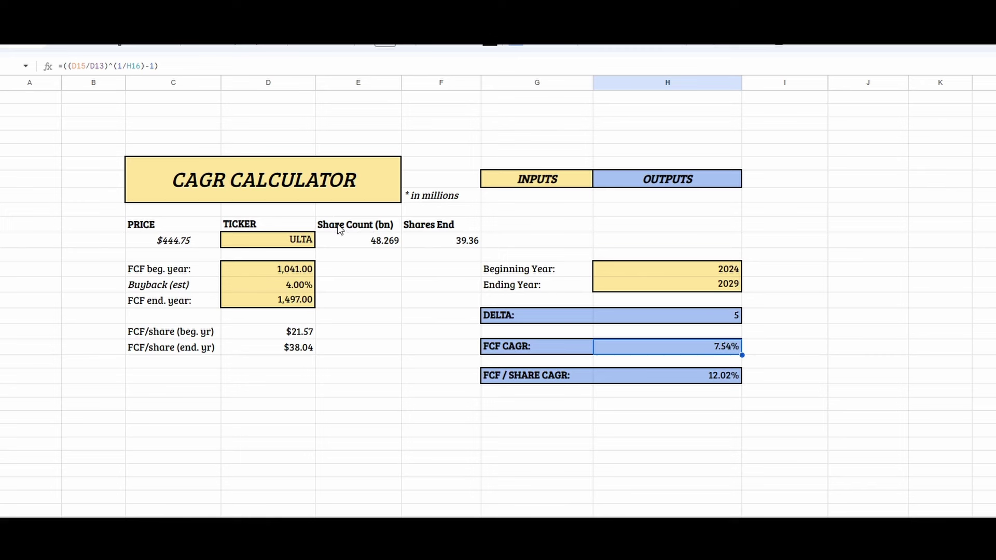
click(305, 284)
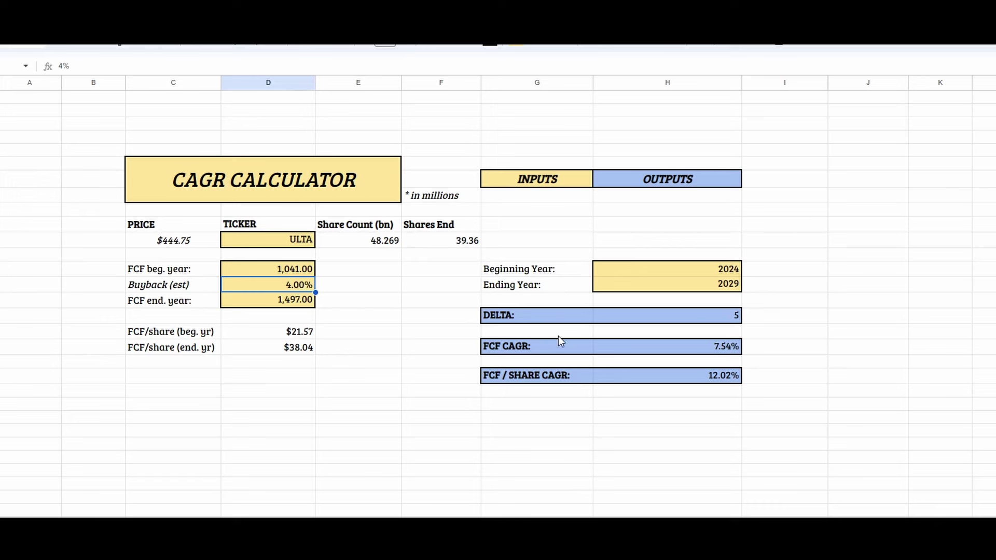
drag(182, 334, 280, 350)
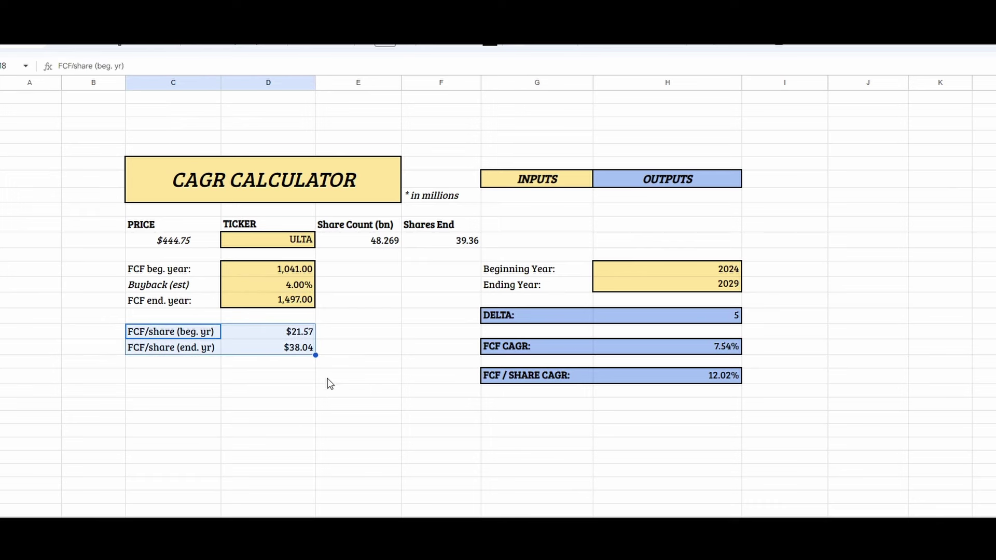
double_click(276, 336)
click(343, 363)
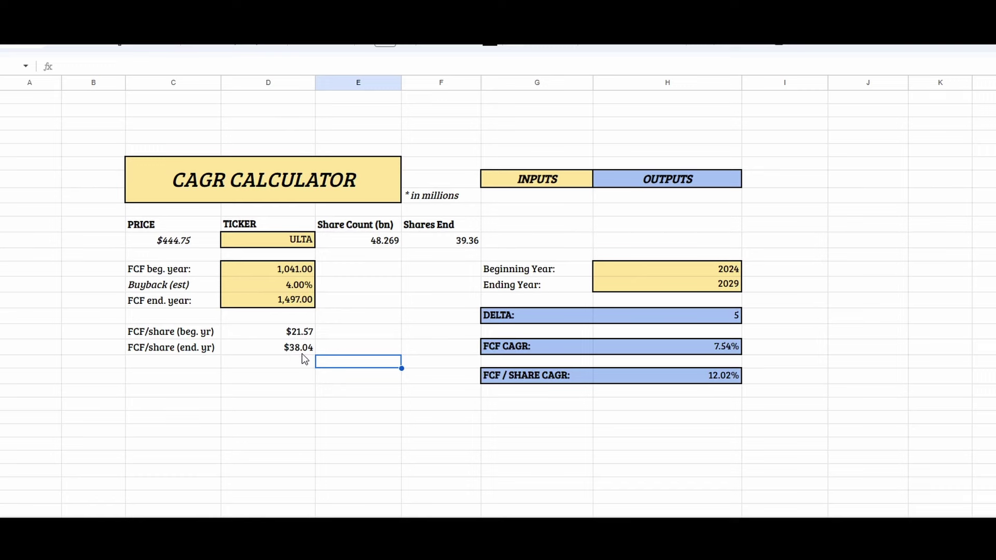
drag(297, 332, 292, 354)
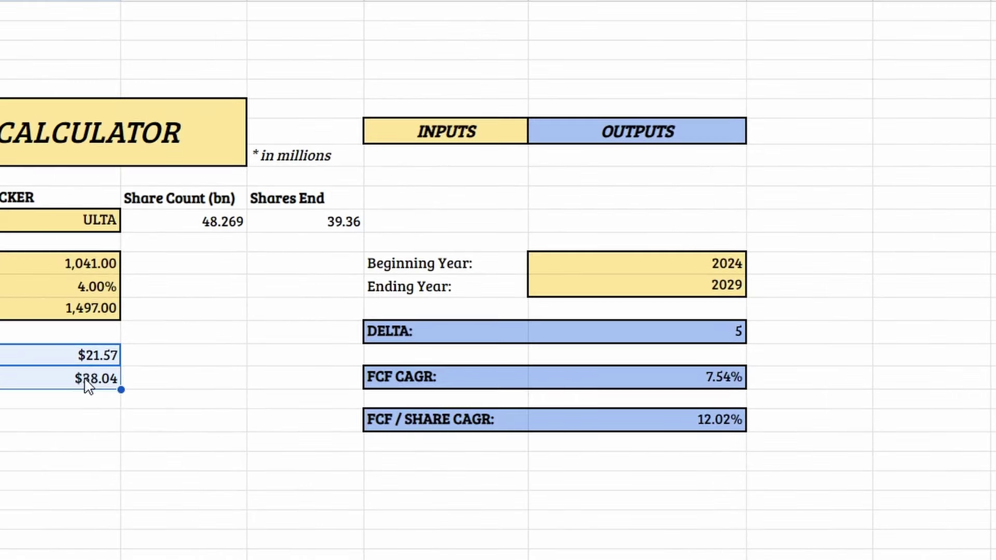
click(682, 419)
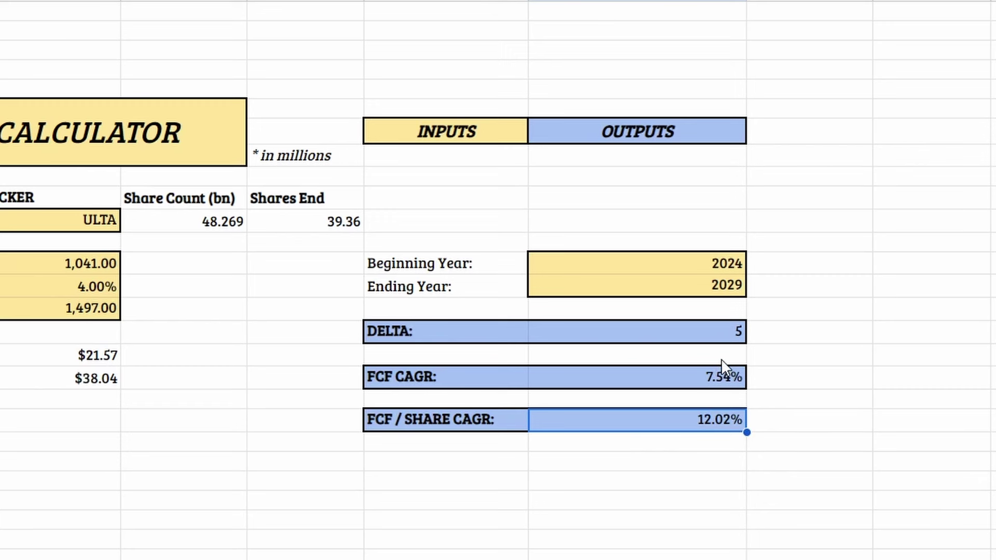
click(715, 373)
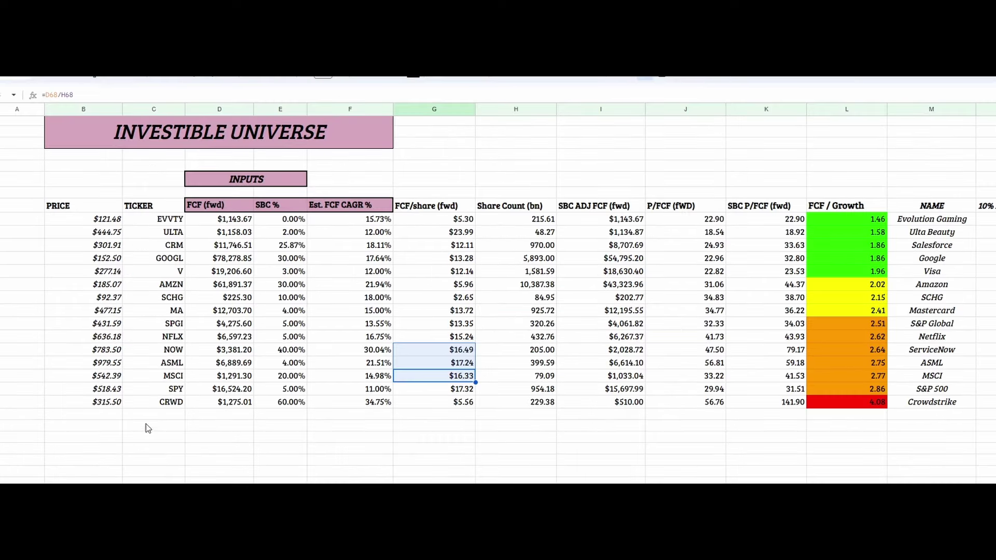
scroll(118, 319, up, 2)
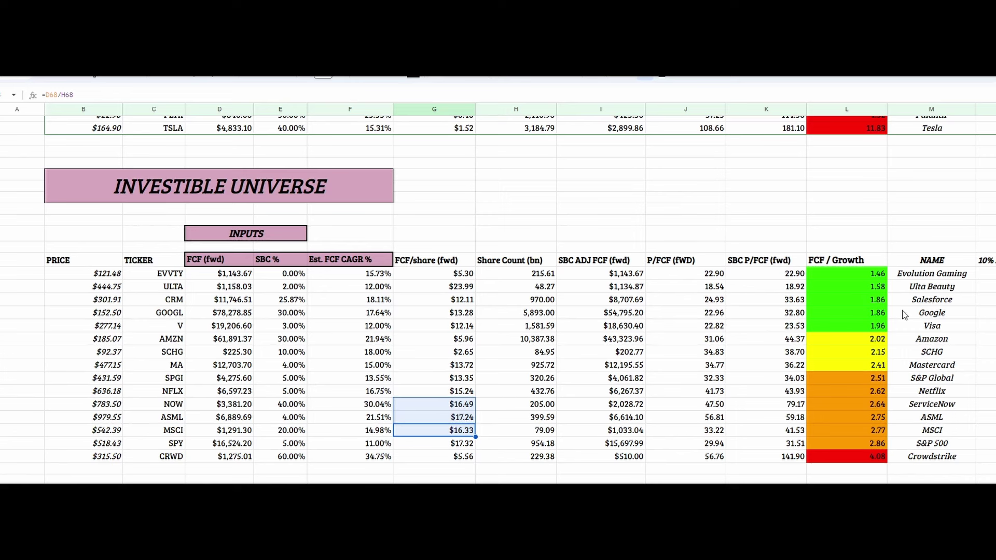
click(918, 288)
click(849, 293)
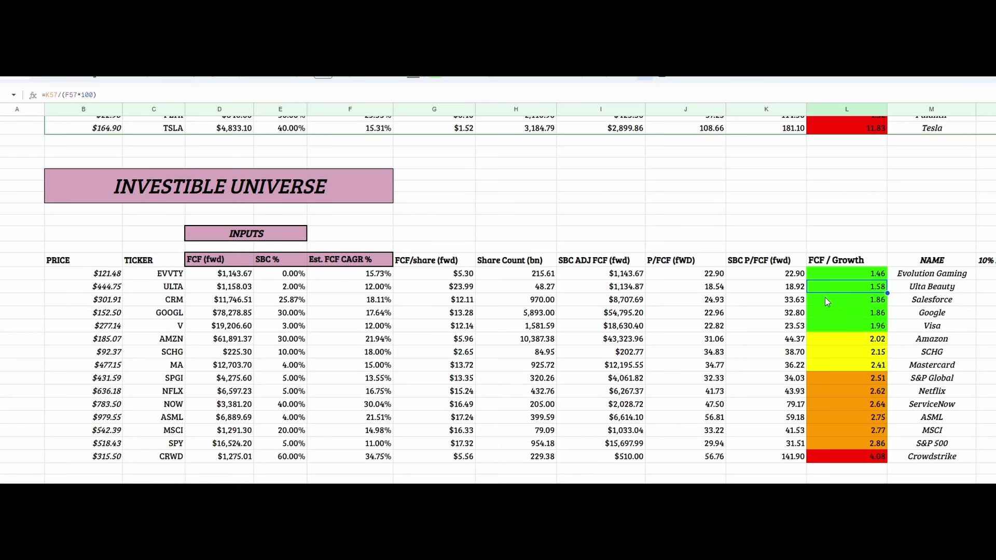
click(364, 292)
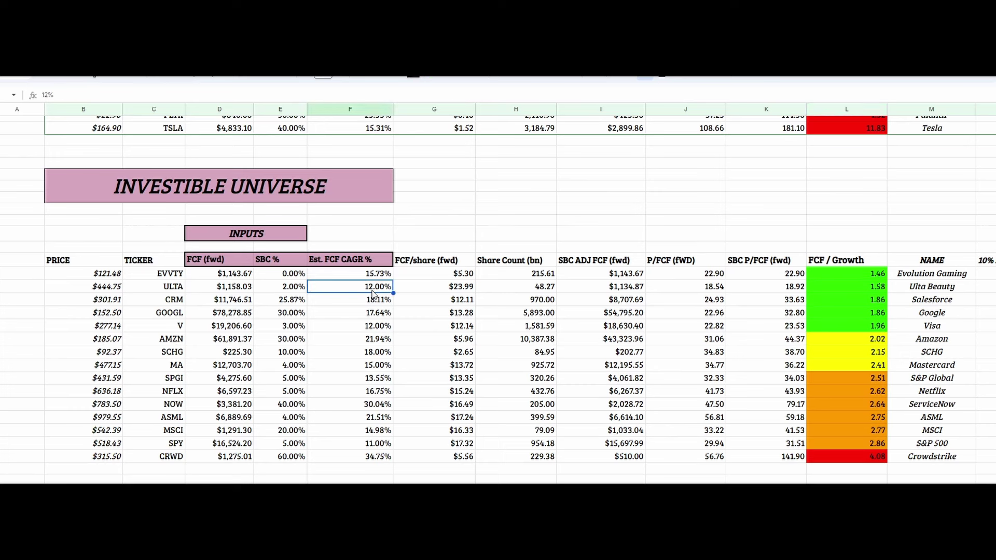
click(704, 294)
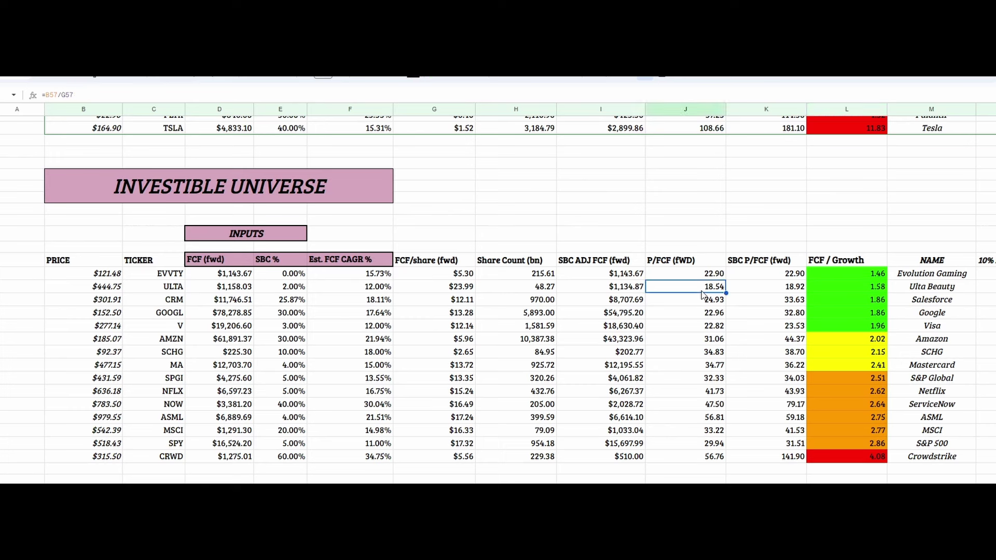
click(775, 290)
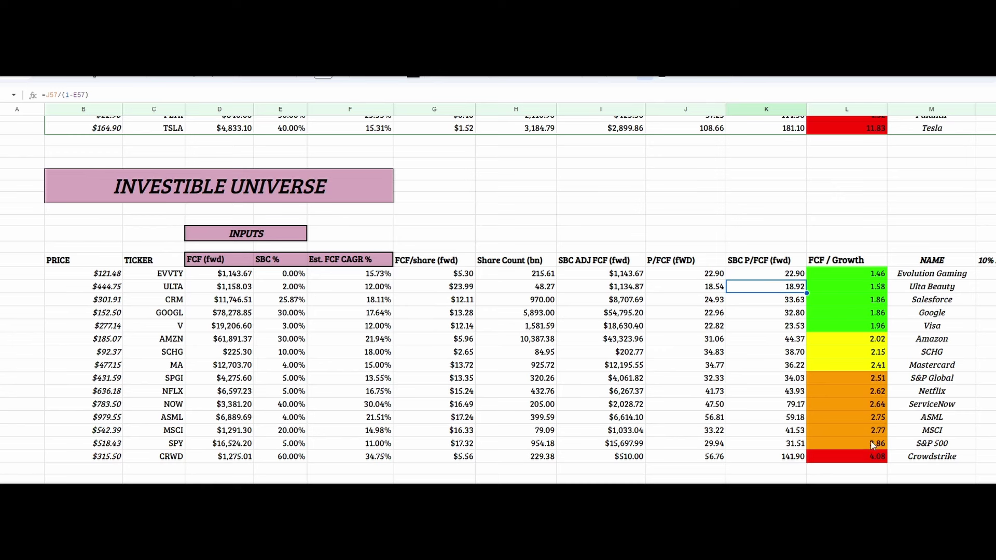
click(865, 459)
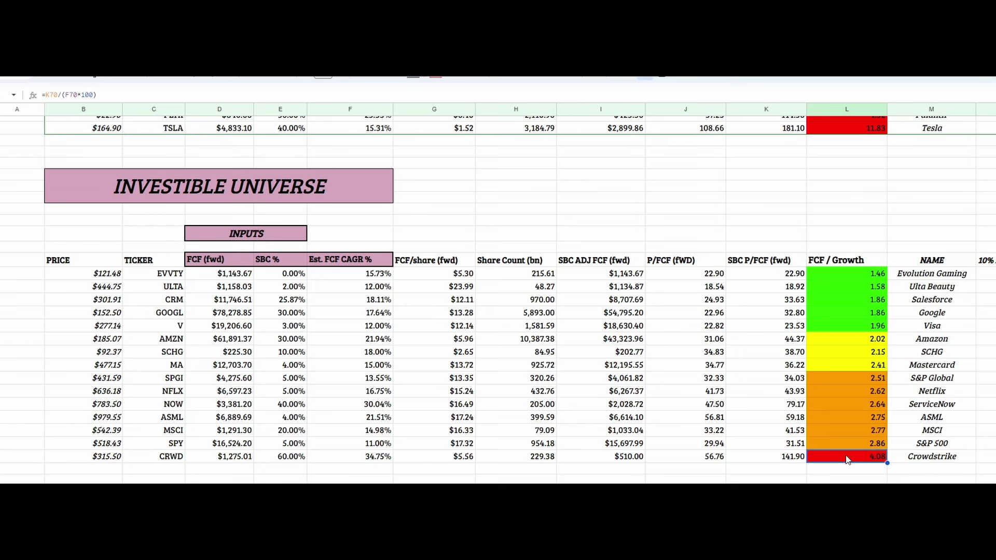
click(854, 403)
click(883, 418)
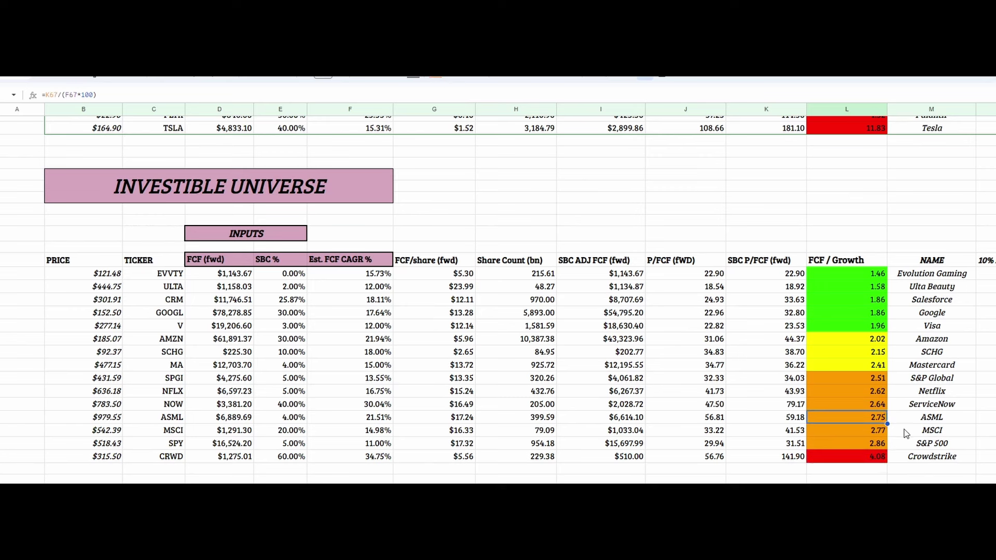
click(917, 445)
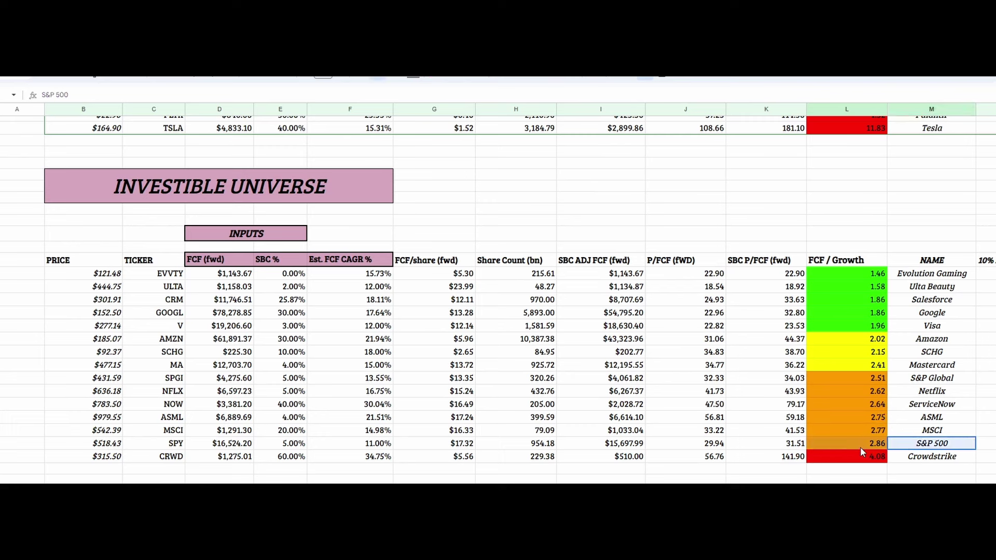
drag(844, 450, 162, 444)
click(619, 460)
click(799, 446)
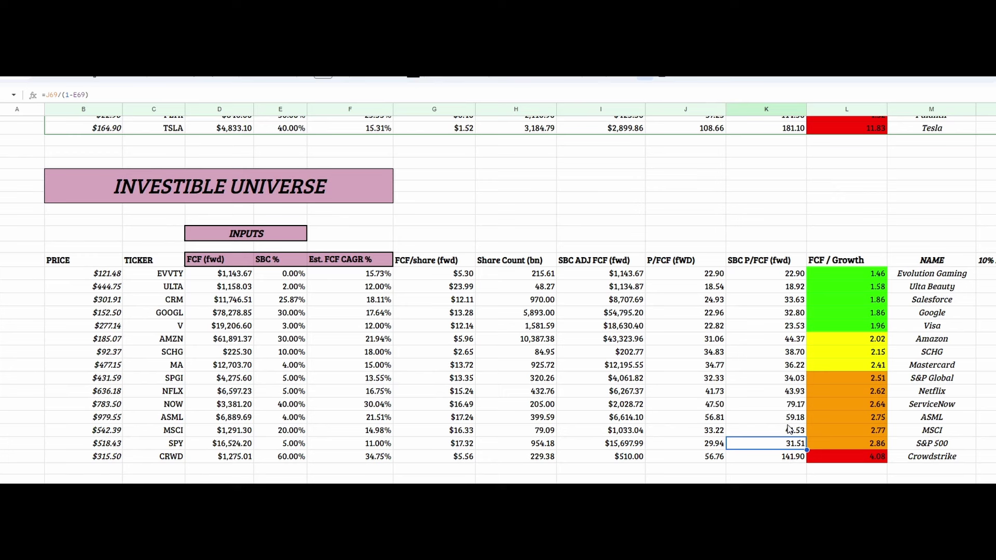
click(875, 432)
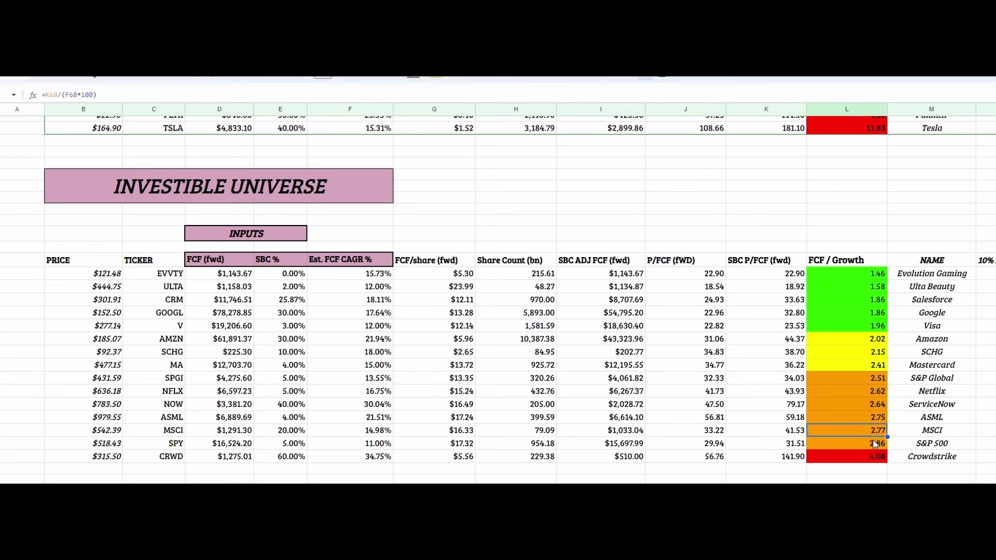
click(876, 445)
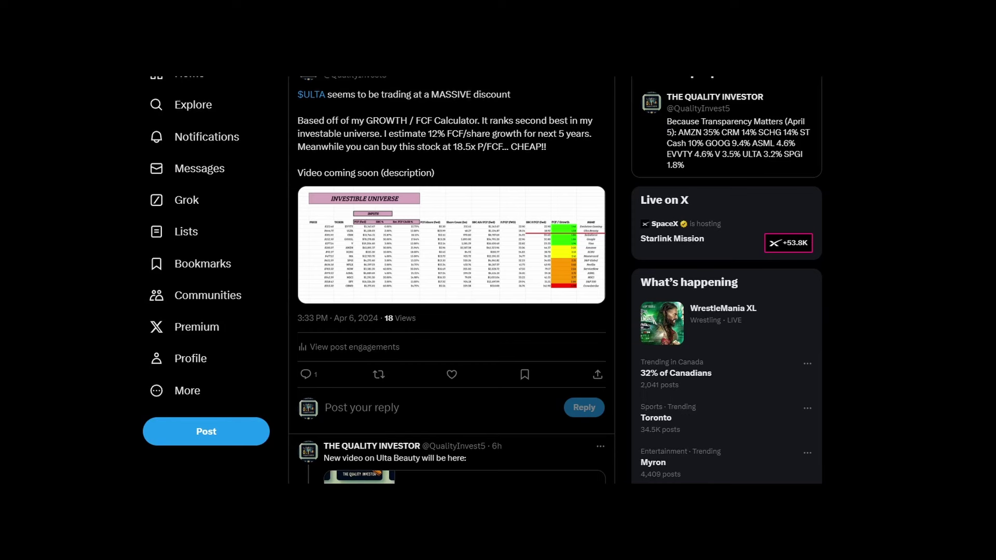
Go back from the ULTA post to the profile and highlight the holdings in its bio.
key(alt+Left)
scroll(451, 280, up, 3)
drag(326, 237, 350, 301)
click(342, 301)
scroll(344, 305, up, 1)
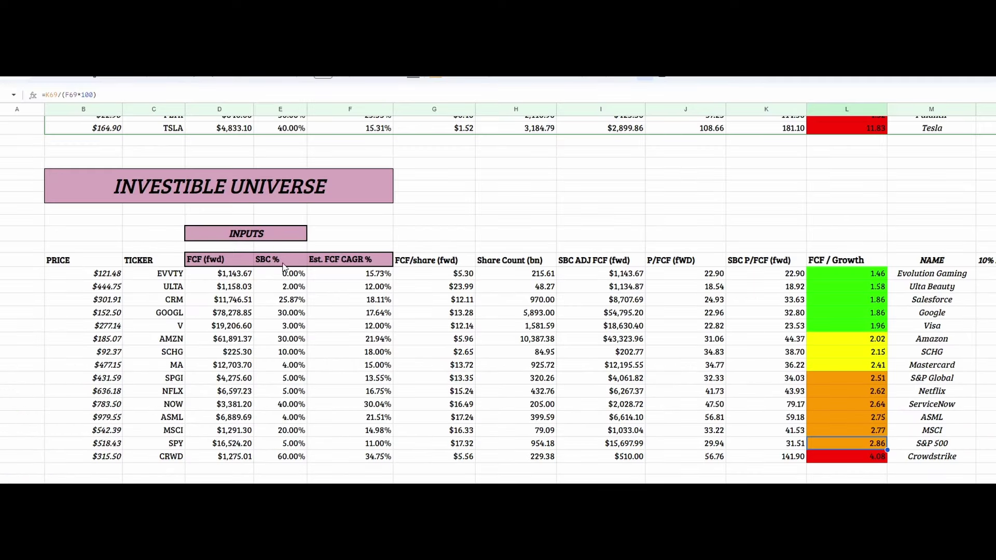
Review Salesforce's SBC % and estimated FCF CAGR, then Evolution Gaming's FCF CAGR and price figures.
click(285, 300)
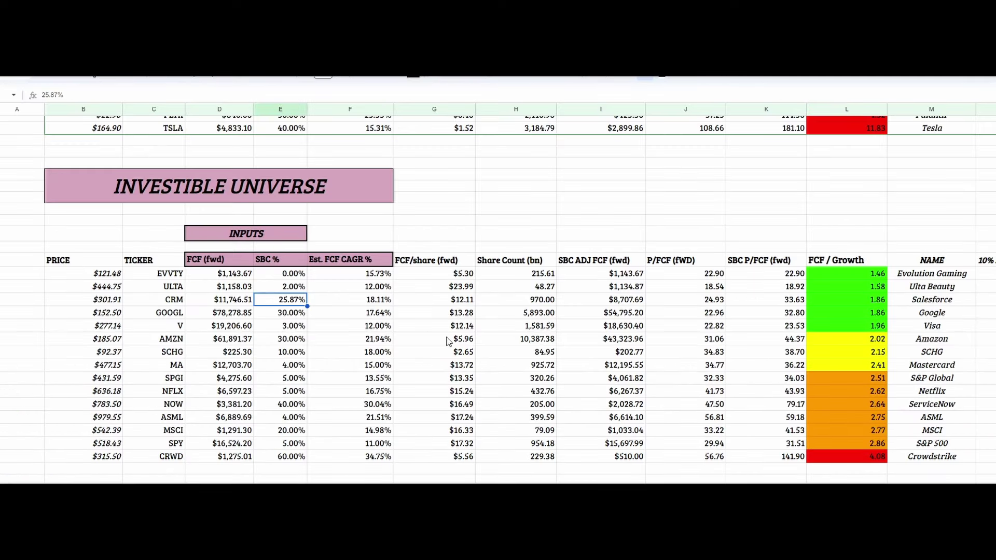
key(Right)
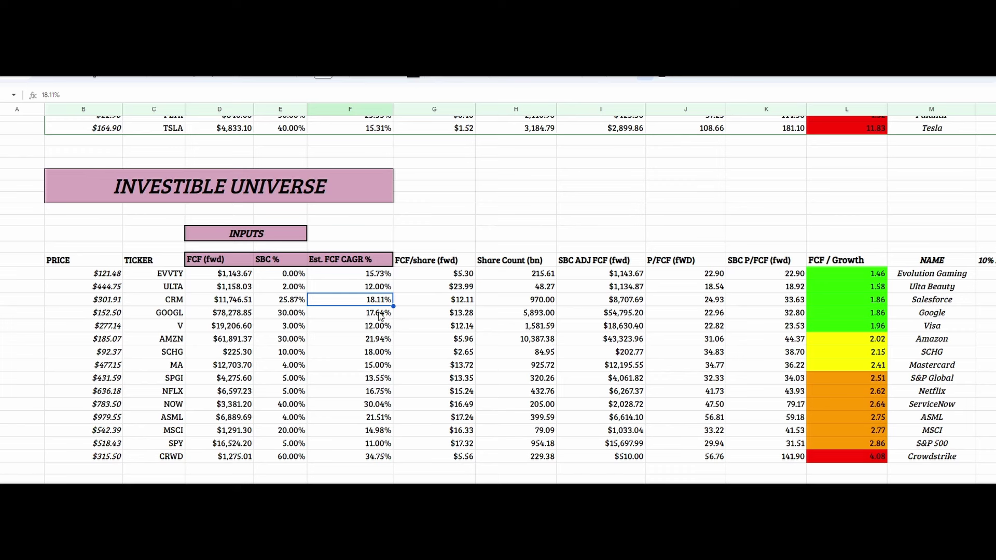
click(366, 276)
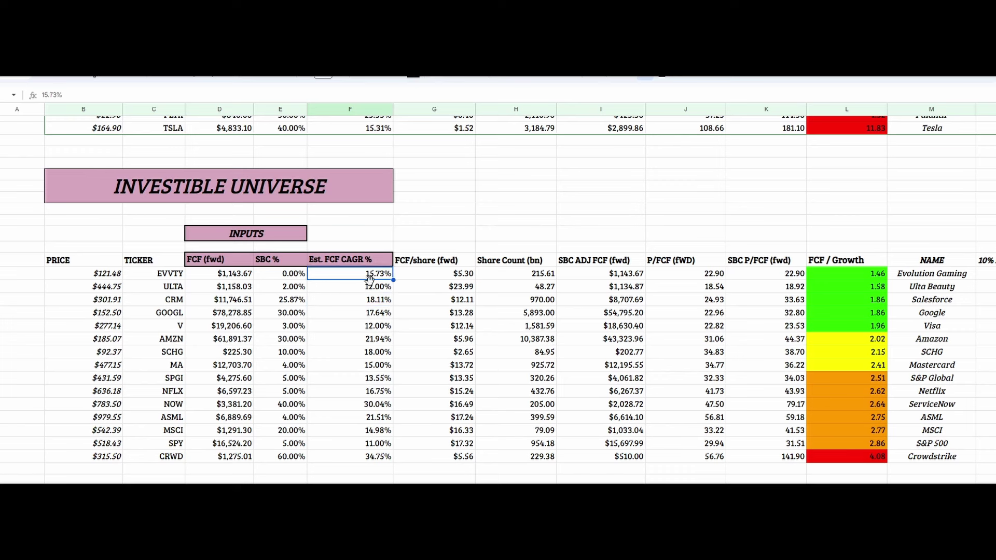
drag(94, 277, 213, 275)
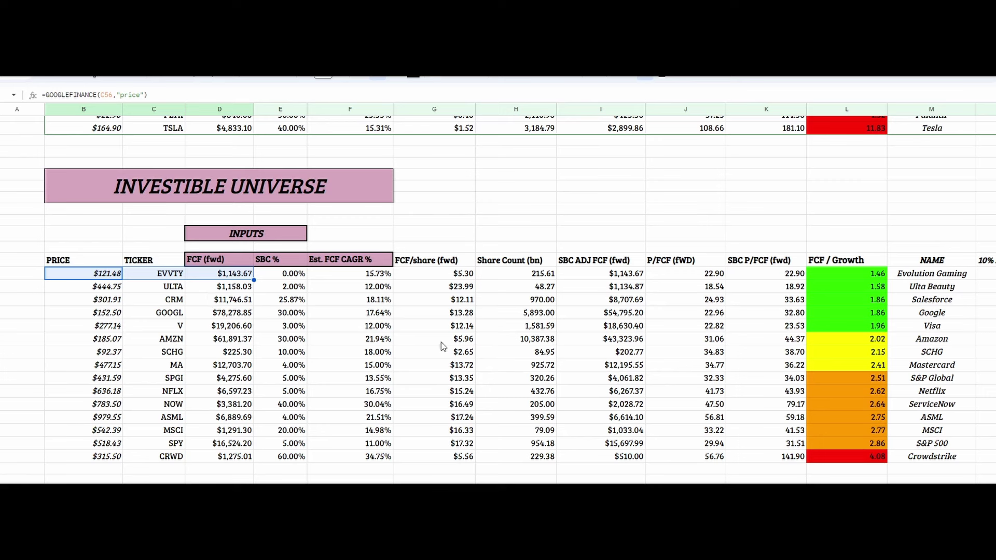
Inspect Google's 17.64% FCF CAGR row and Amazon's inputs, ranked at 1.86 and 2.02 FCF/Growth.
click(167, 303)
click(384, 312)
drag(167, 303, 927, 315)
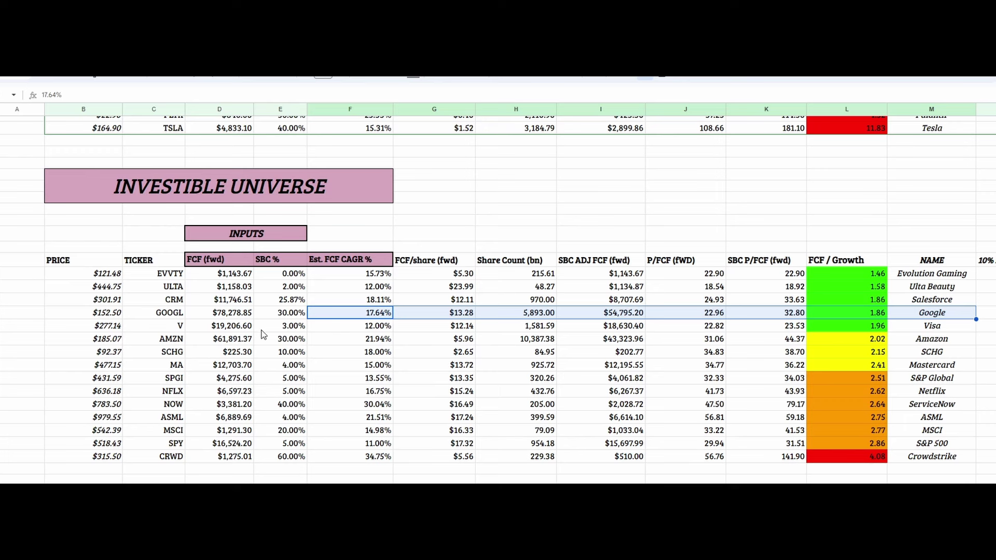
click(160, 338)
drag(415, 344, 374, 343)
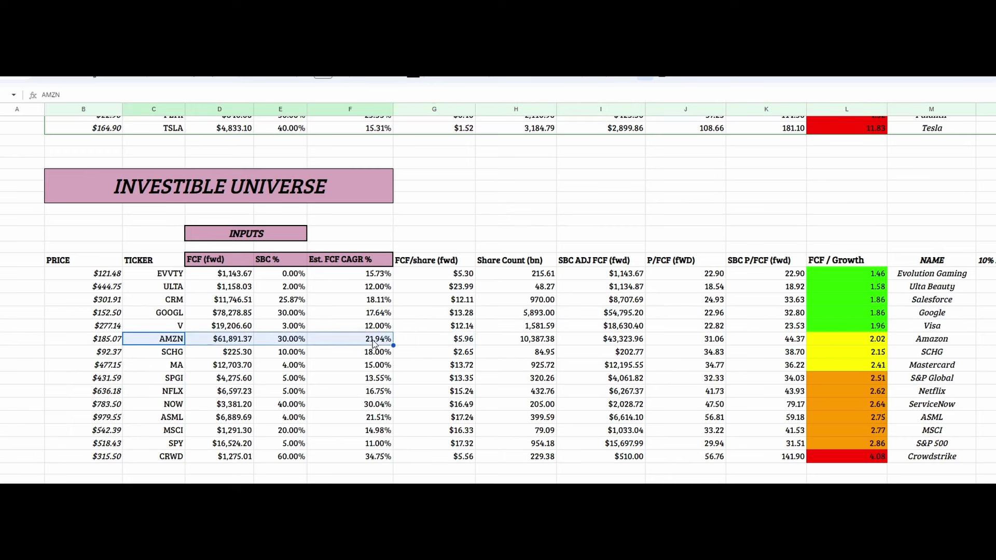